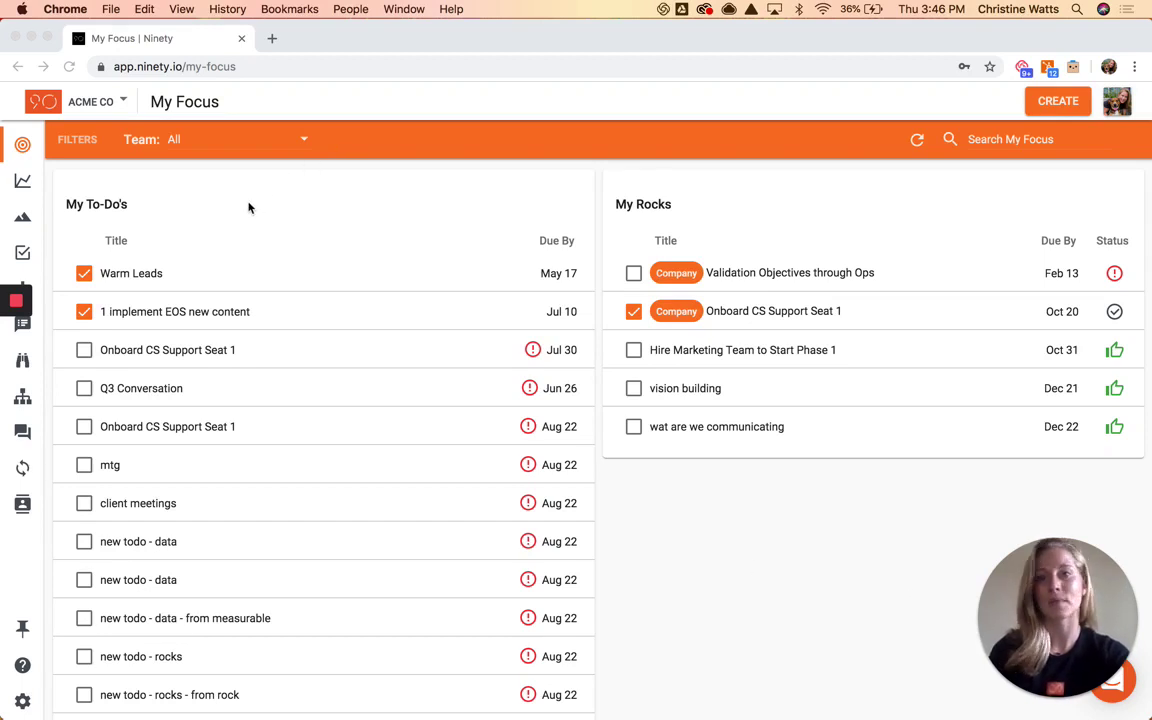
- Leave the team filter on all teams and go to the Data scorecard page
left_click(216, 146)
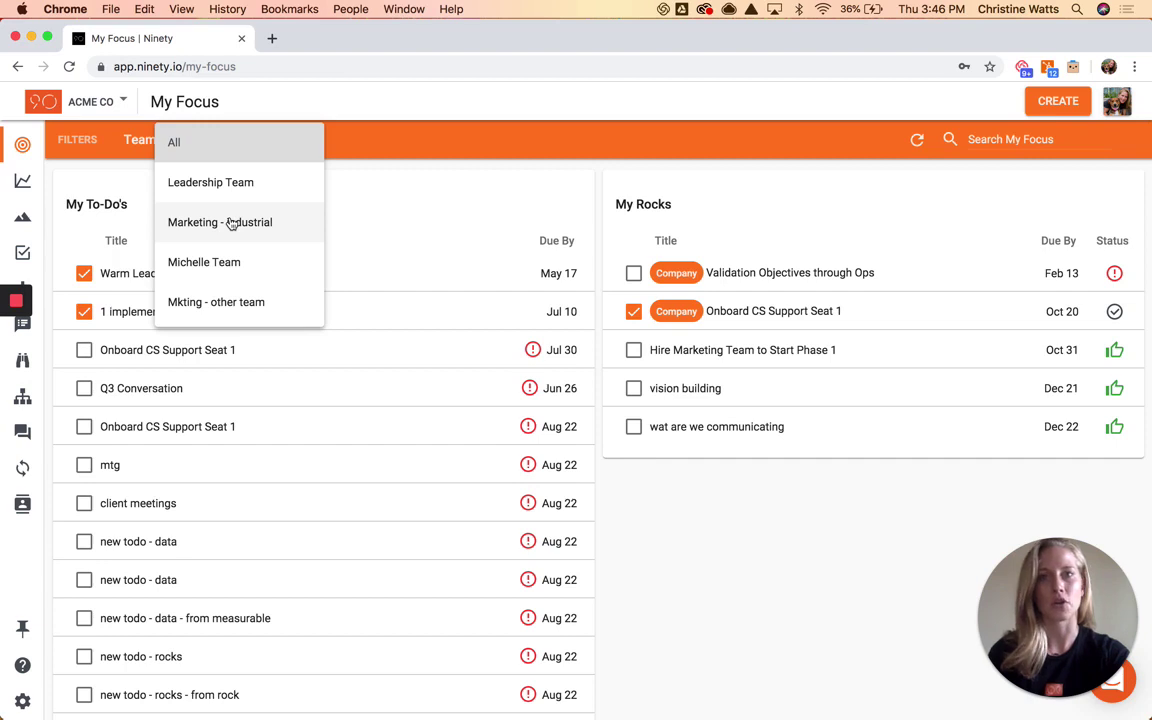
left_click(382, 172)
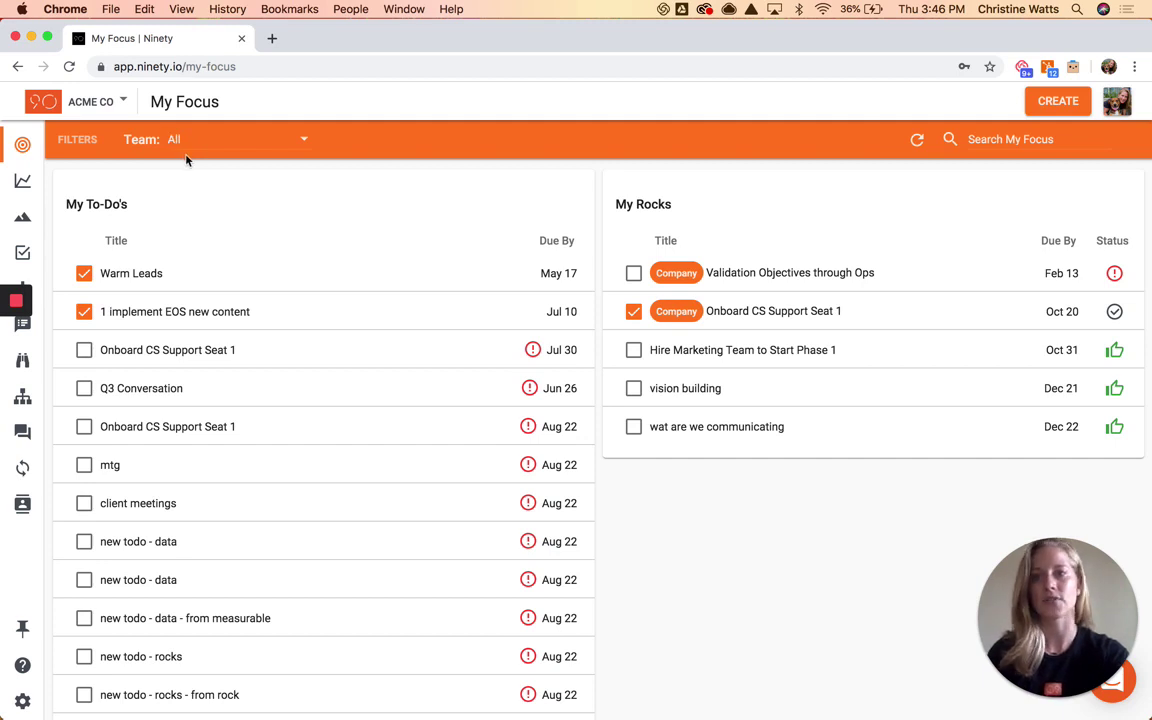
mouse_move(26, 146)
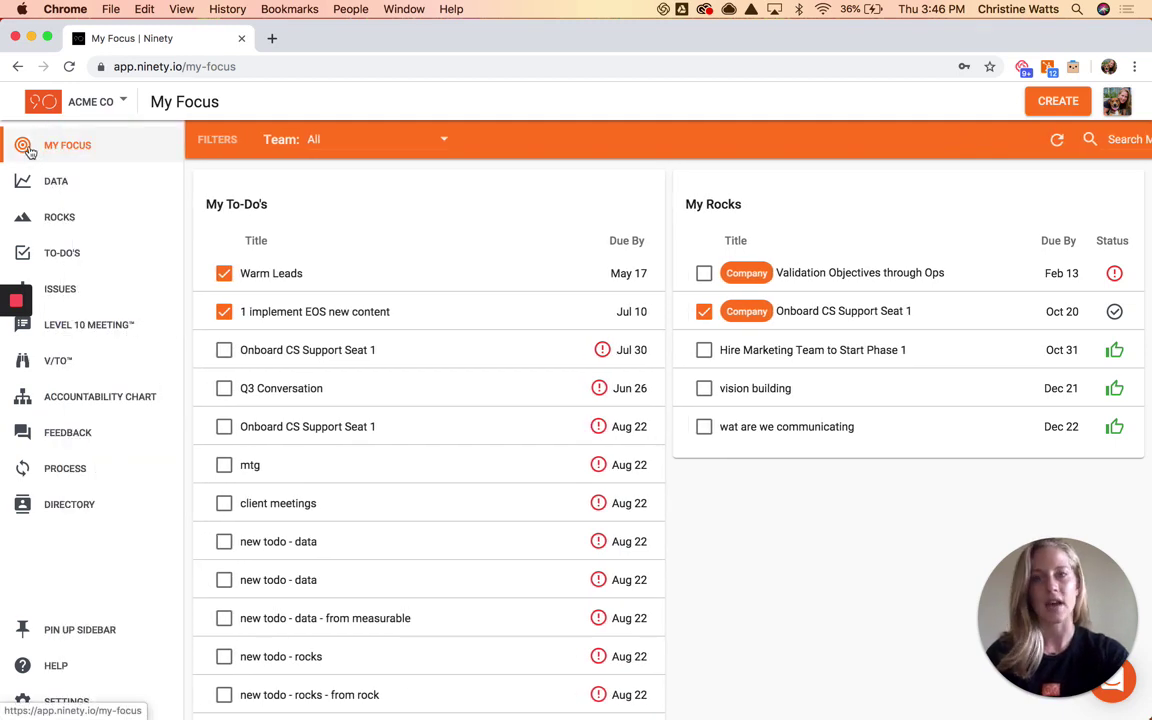
left_click(88, 188)
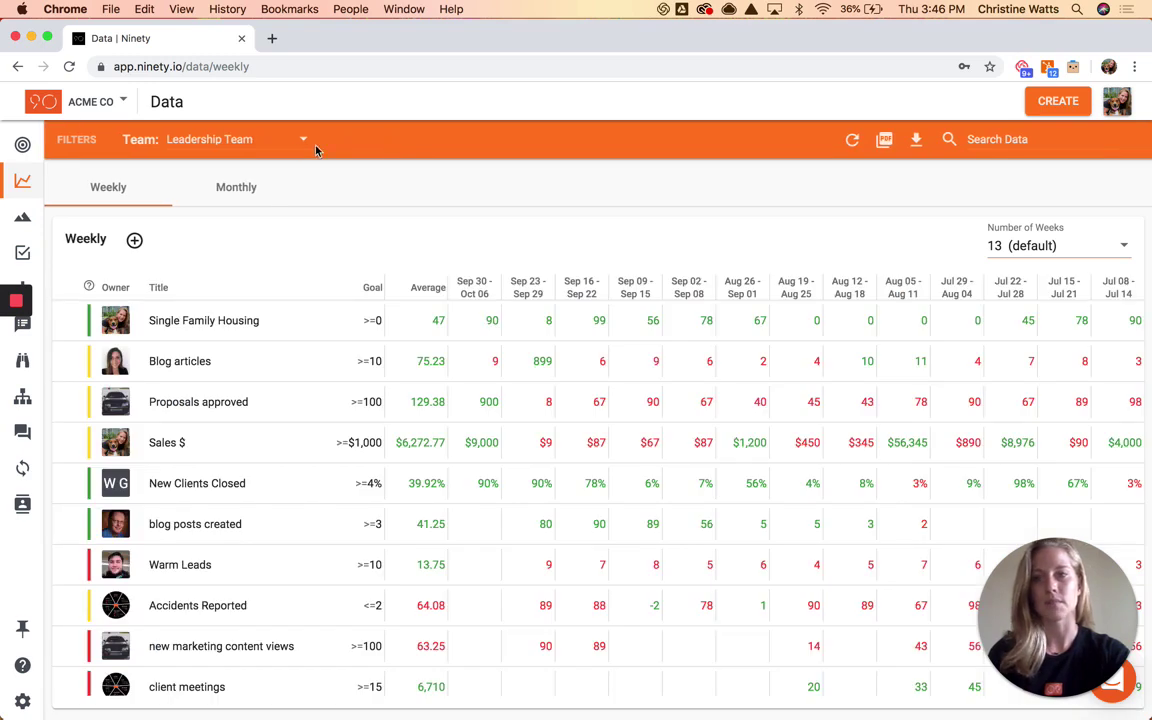
- Switch the scorecard to Marketing - industrial, then back to Leadership Team
left_click(287, 149)
left_click(260, 190)
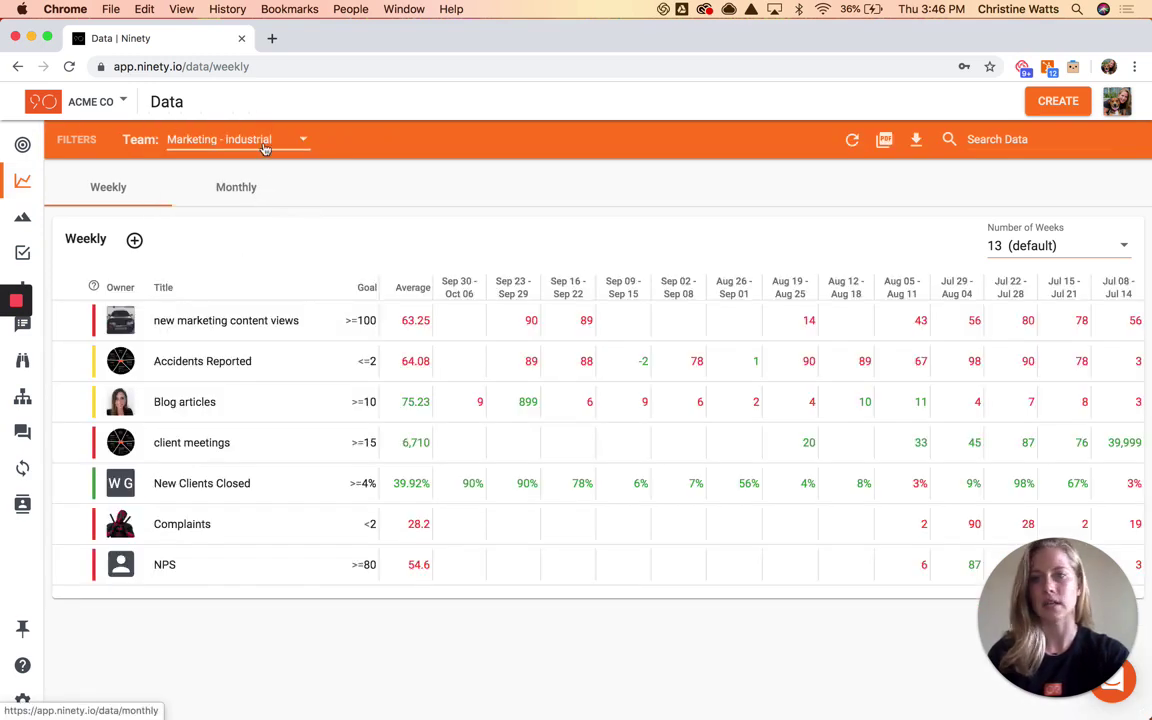
left_click(258, 142)
left_click(227, 109)
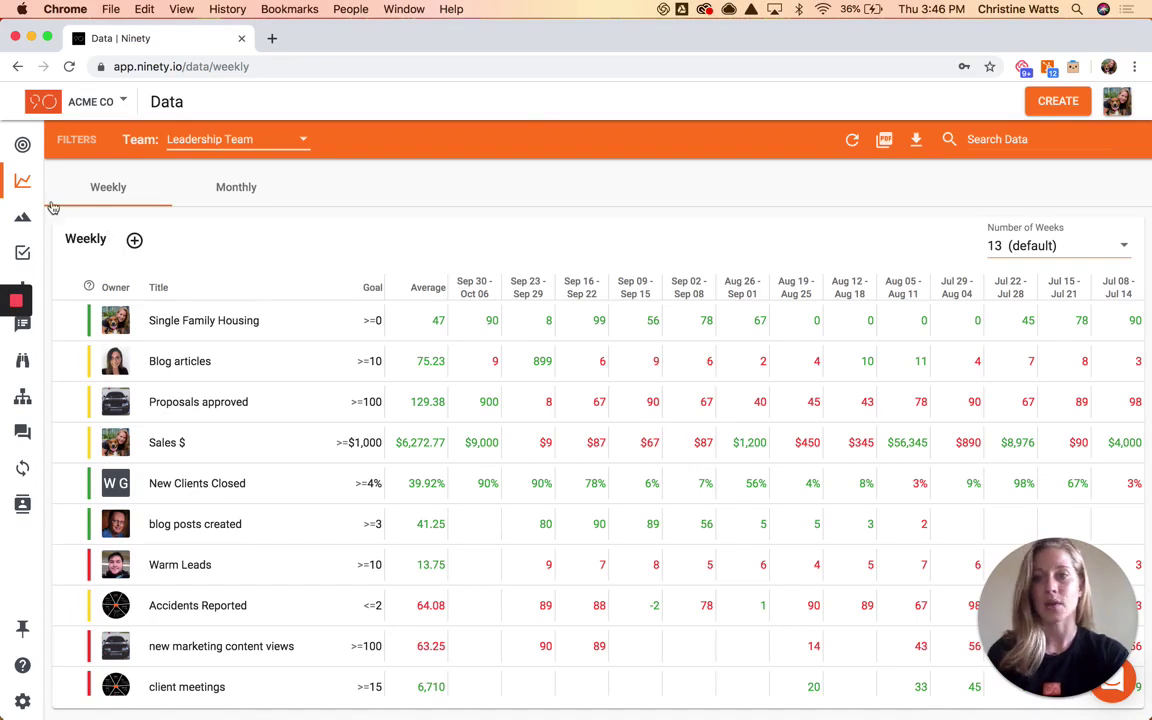
mouse_move(36, 182)
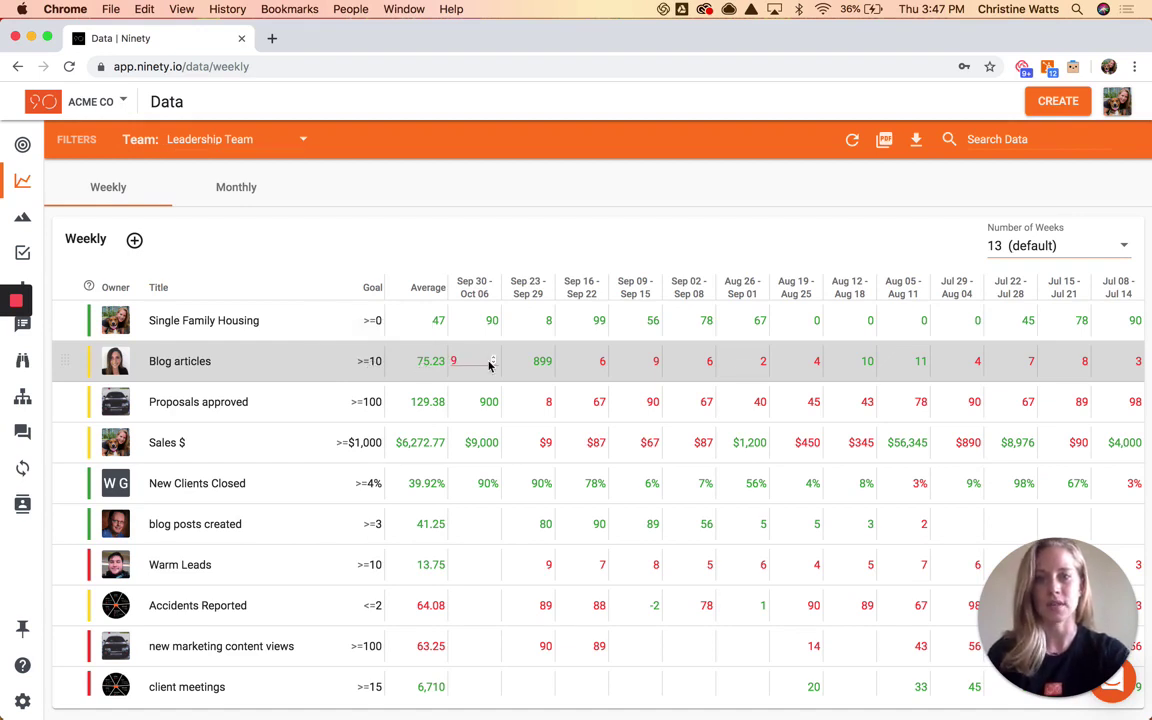
- Enter 90 as Blog articles for Sep 16–Sep 22, then open the Sales $ measurable's details
left_click(528, 361)
left_click(580, 360)
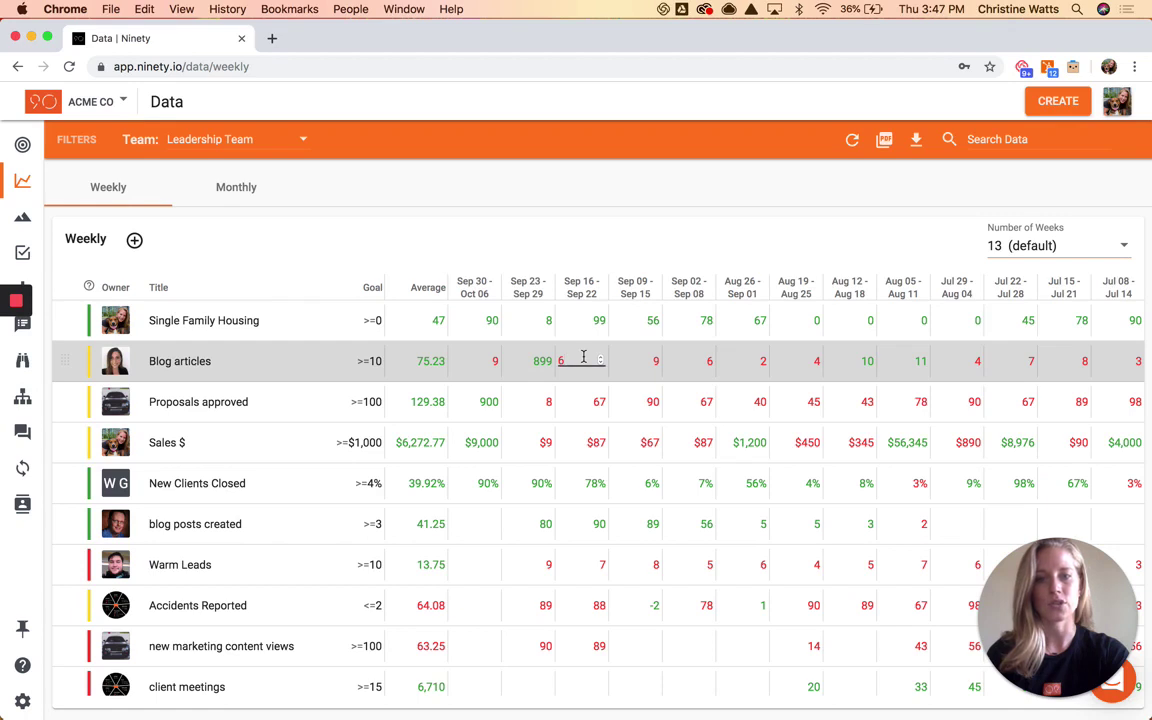
key("BackSpace")
type("90")
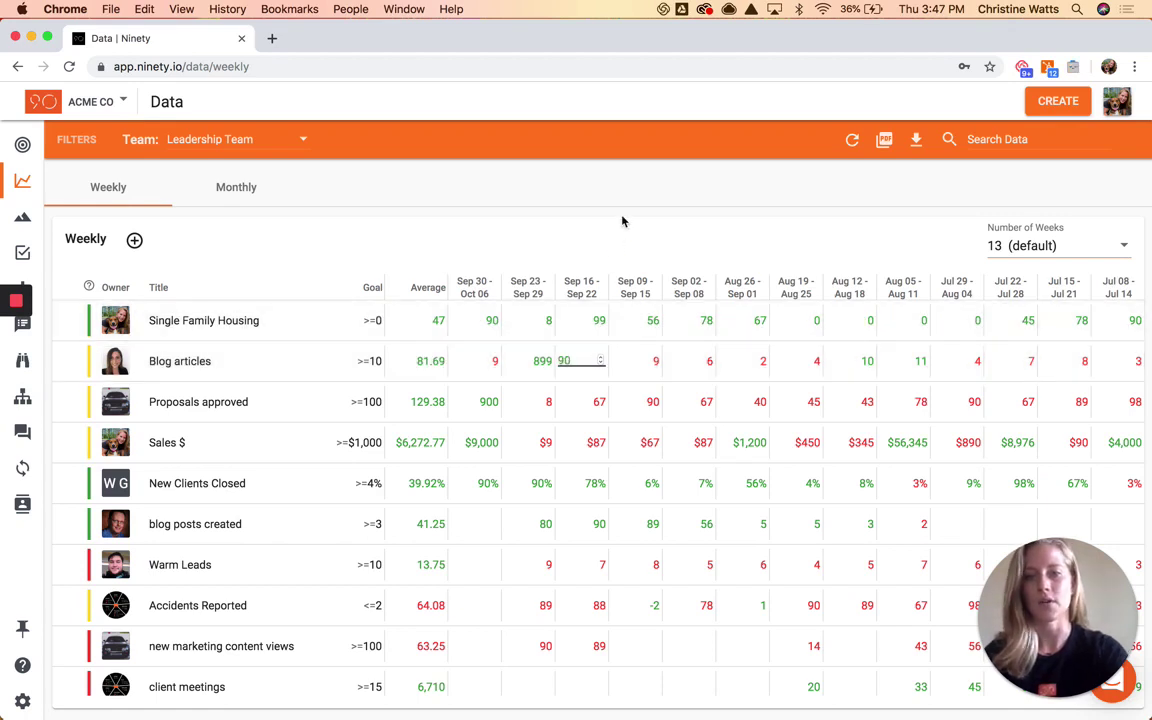
left_click(622, 221)
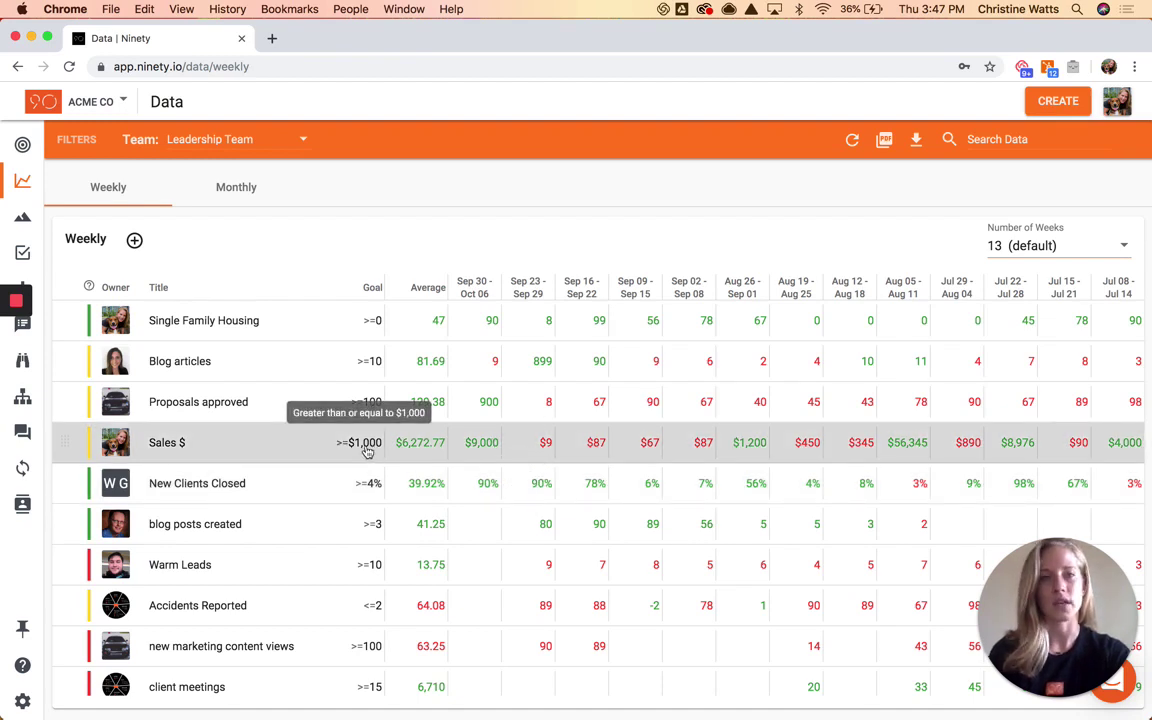
left_click(209, 443)
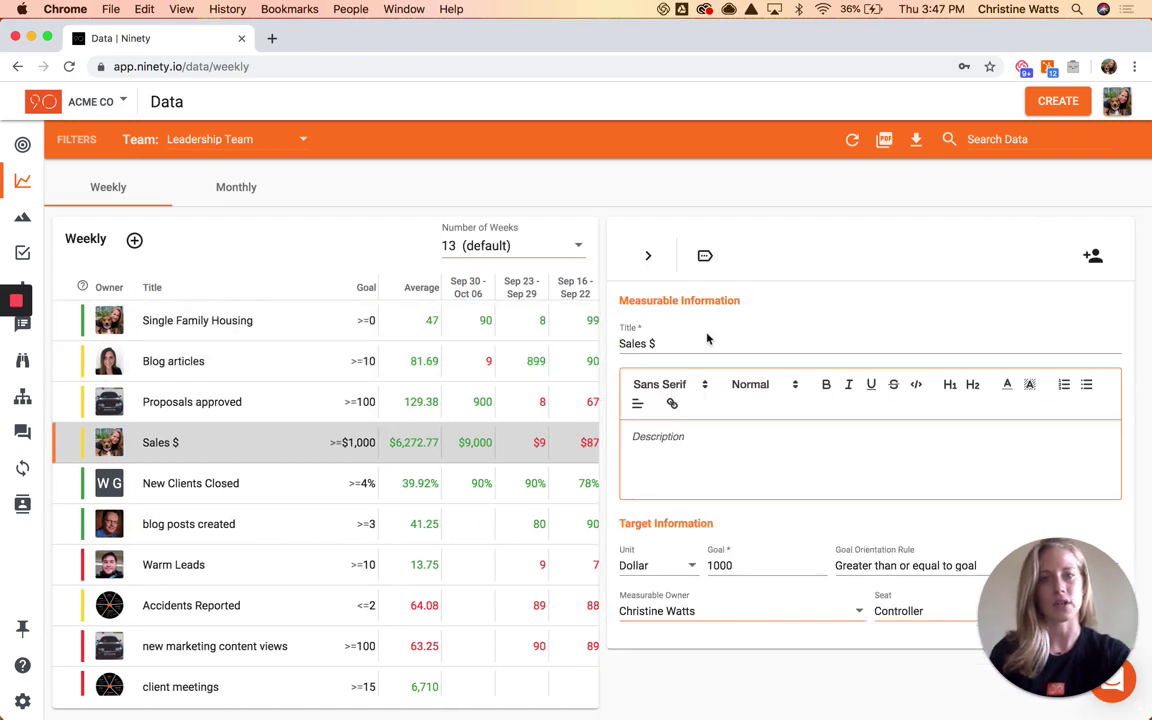
- Look over Sales $ goal rule and More actions options unchanged, then open Warm Leads details
left_click(863, 564)
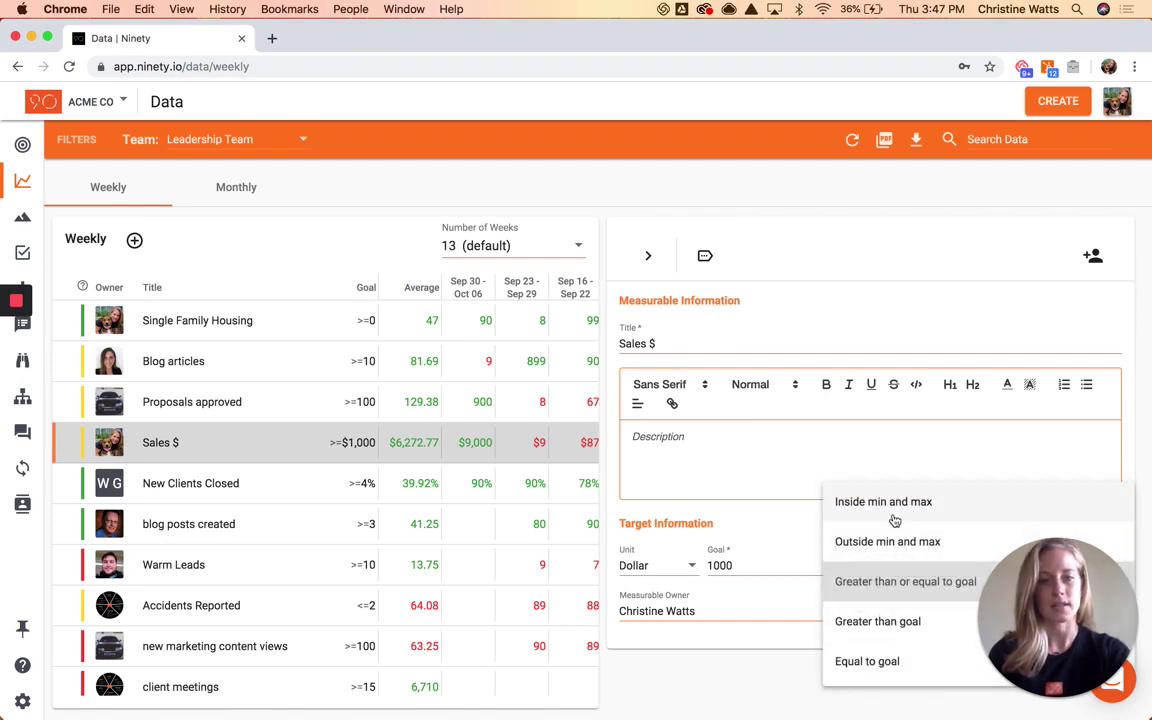
left_click(753, 496)
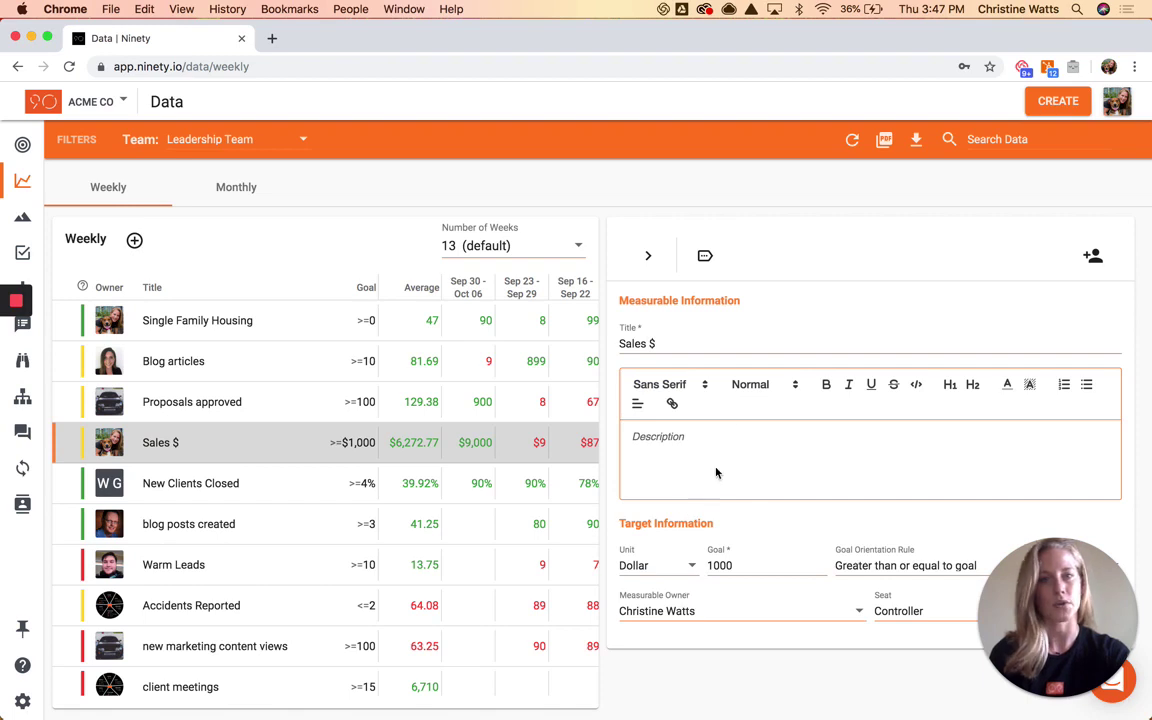
left_click(704, 262)
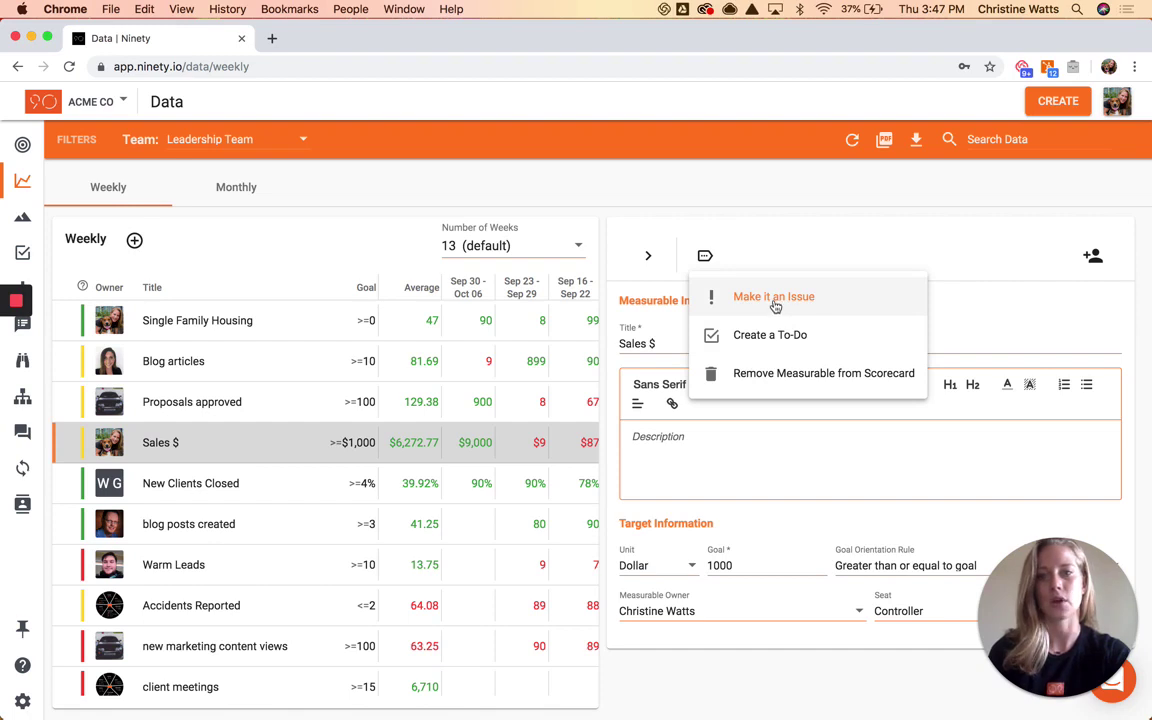
left_click(150, 570)
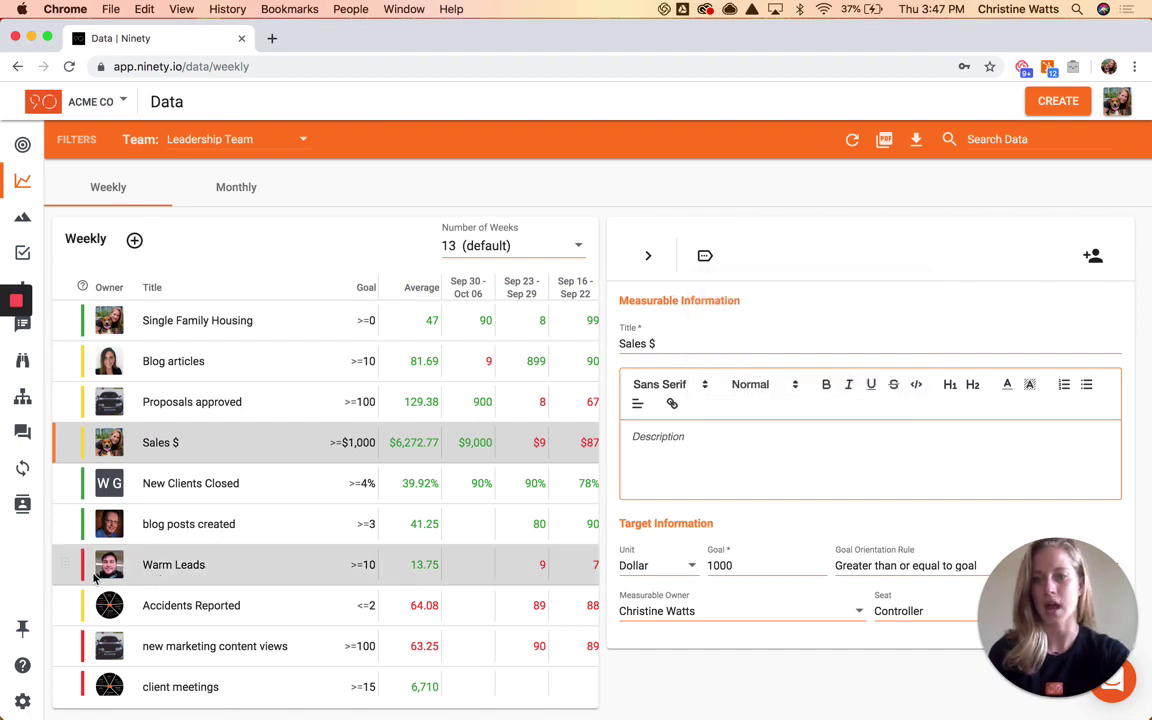
left_click(186, 571)
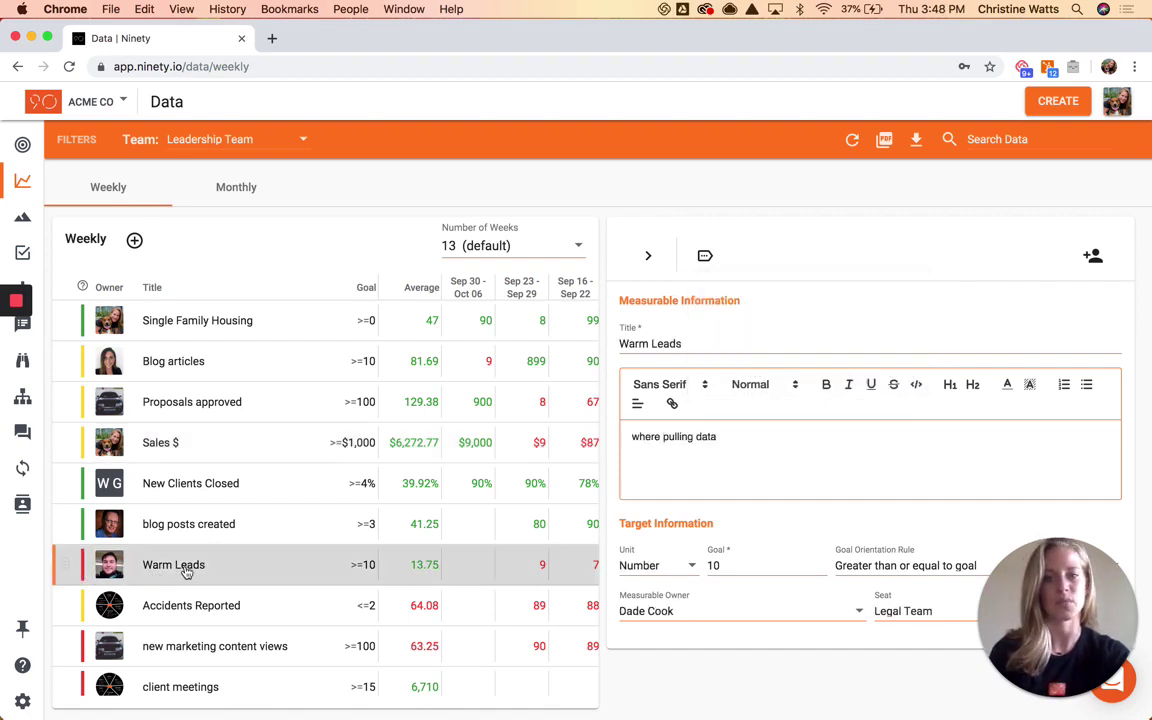
- Make Warm Leads an issue with its weekly numbers, save it, and close the details panel
left_click(705, 256)
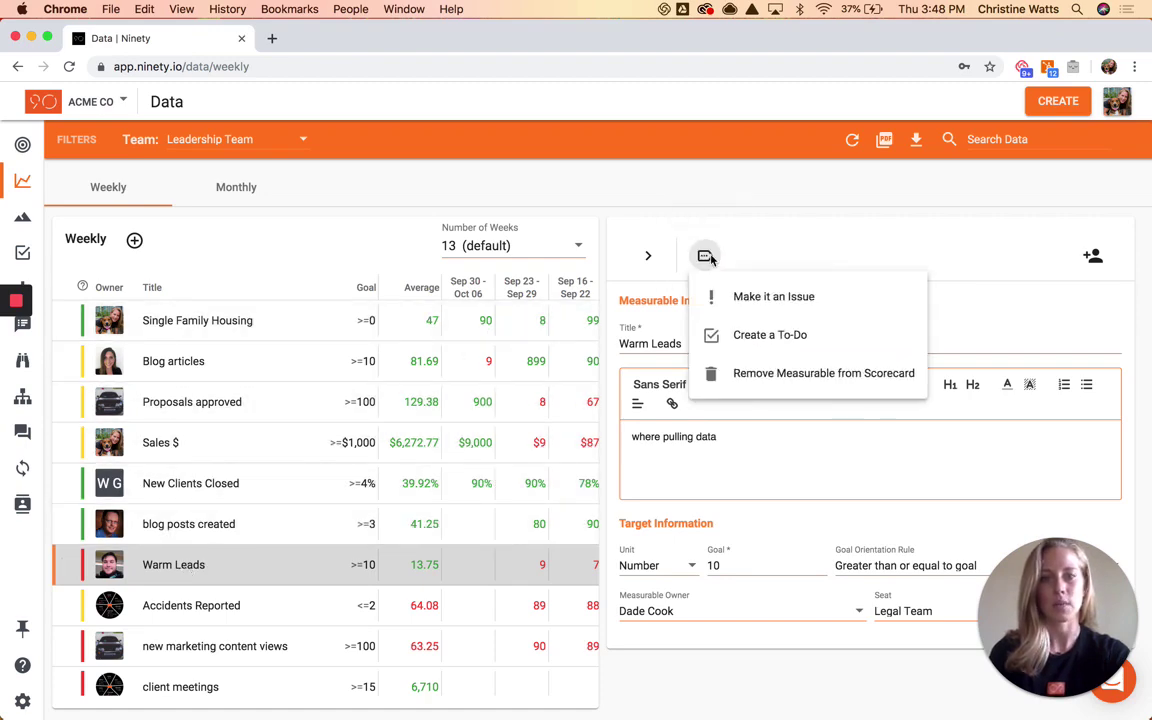
left_click(762, 298)
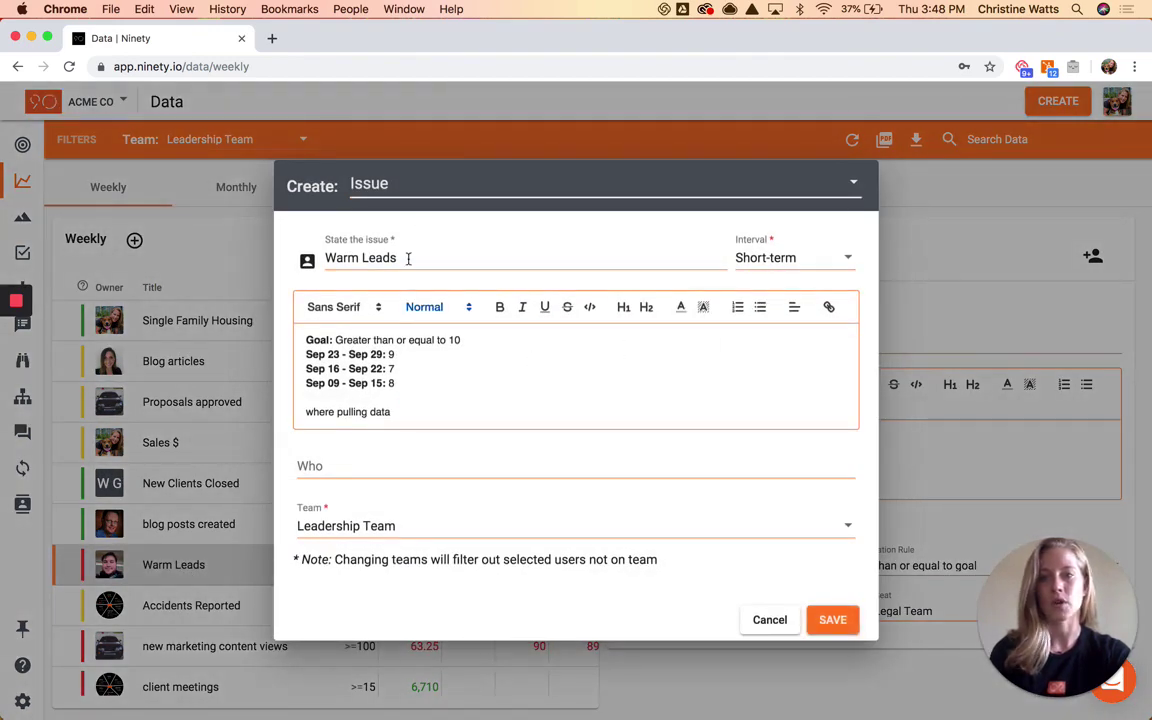
left_click_drag(396, 383, 351, 354)
left_click(346, 347)
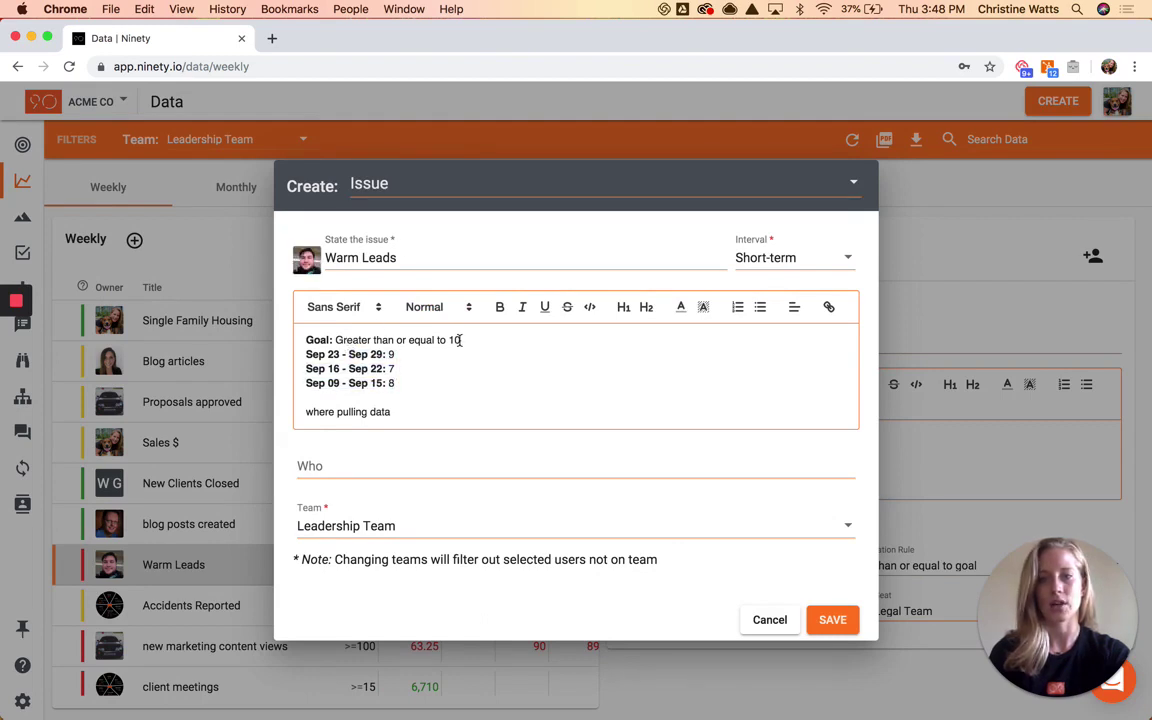
left_click(836, 620)
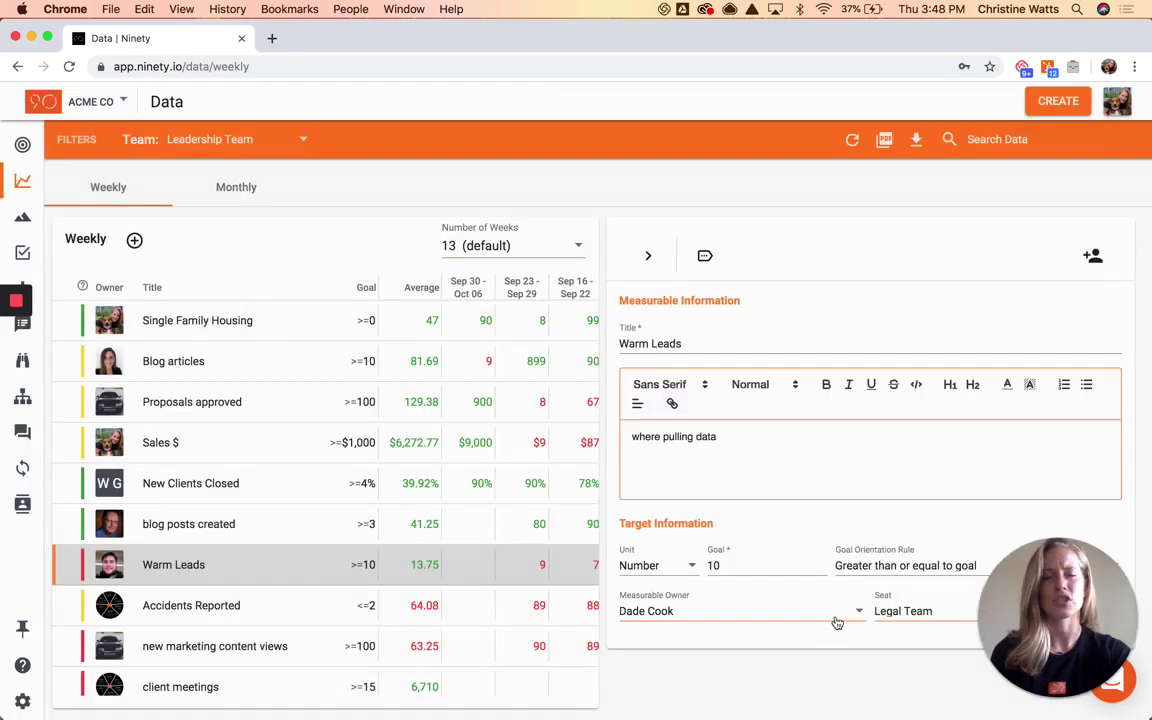
left_click(648, 256)
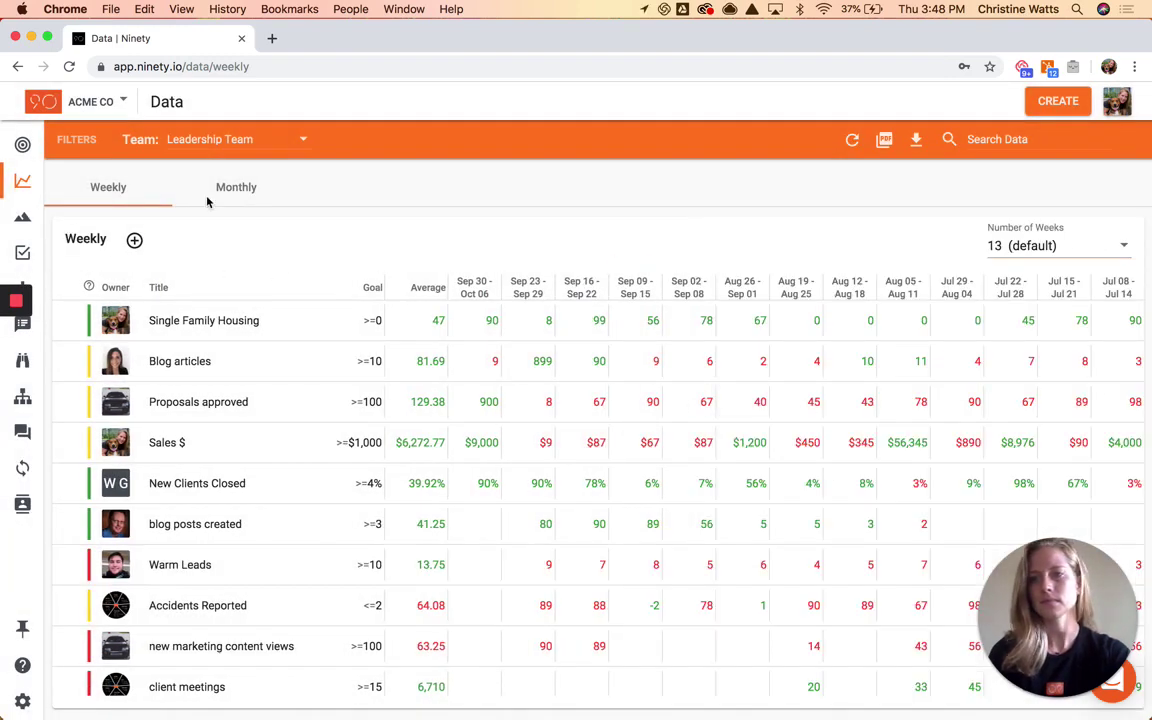
- On the monthly scorecard, set Revenue for September to $99, then go to Rocks
left_click(233, 190)
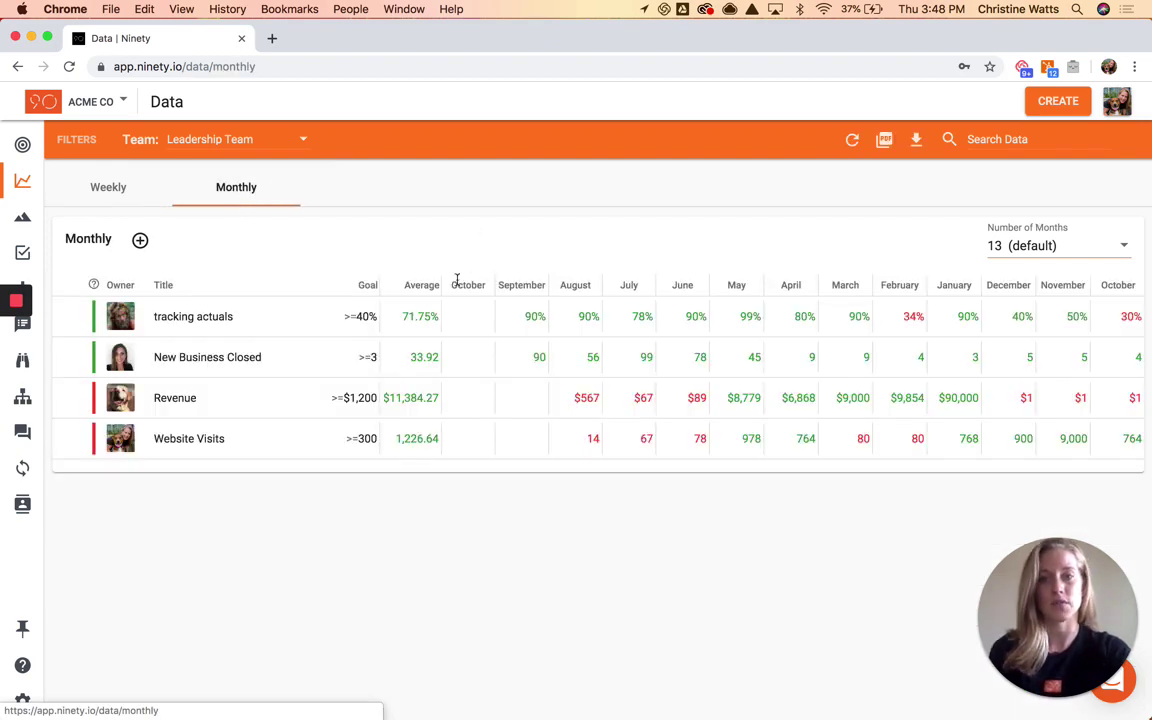
left_click(532, 393)
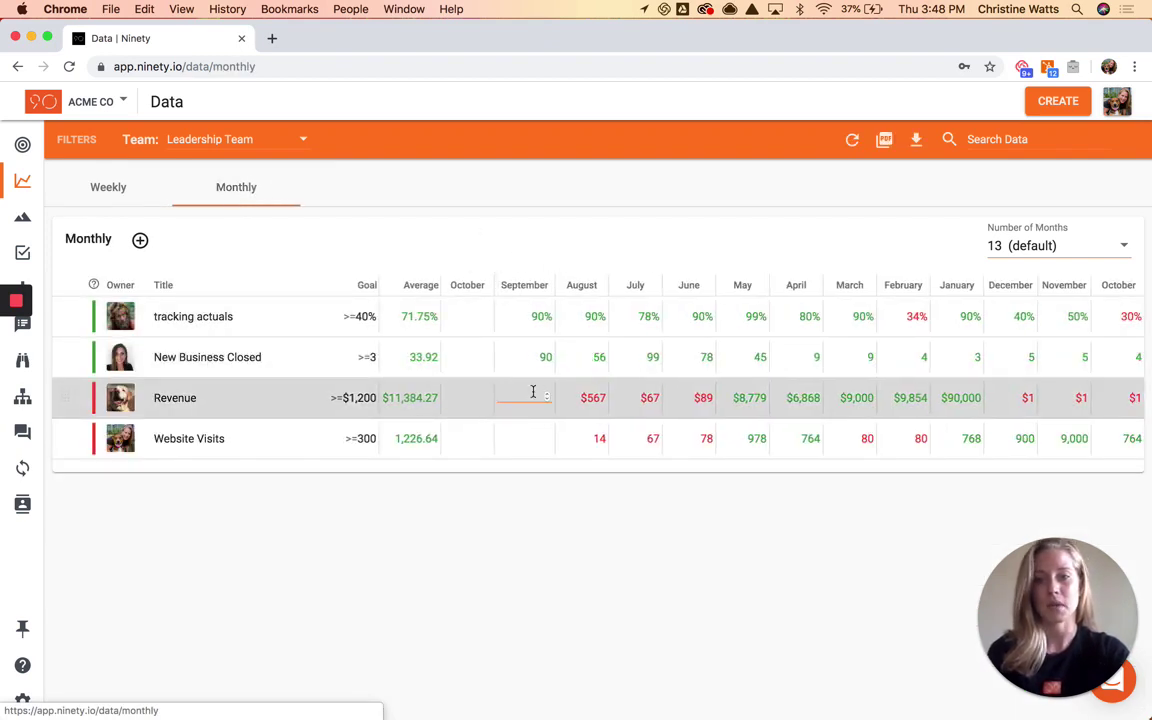
type("99")
left_click(559, 260)
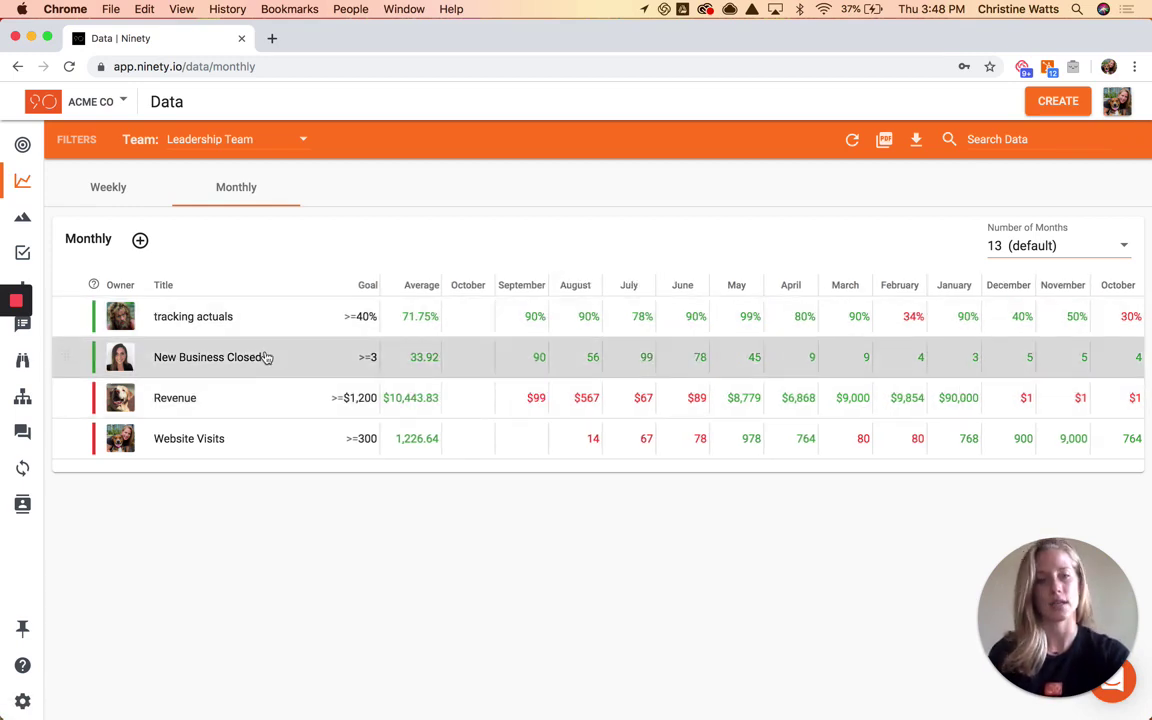
left_click(30, 217)
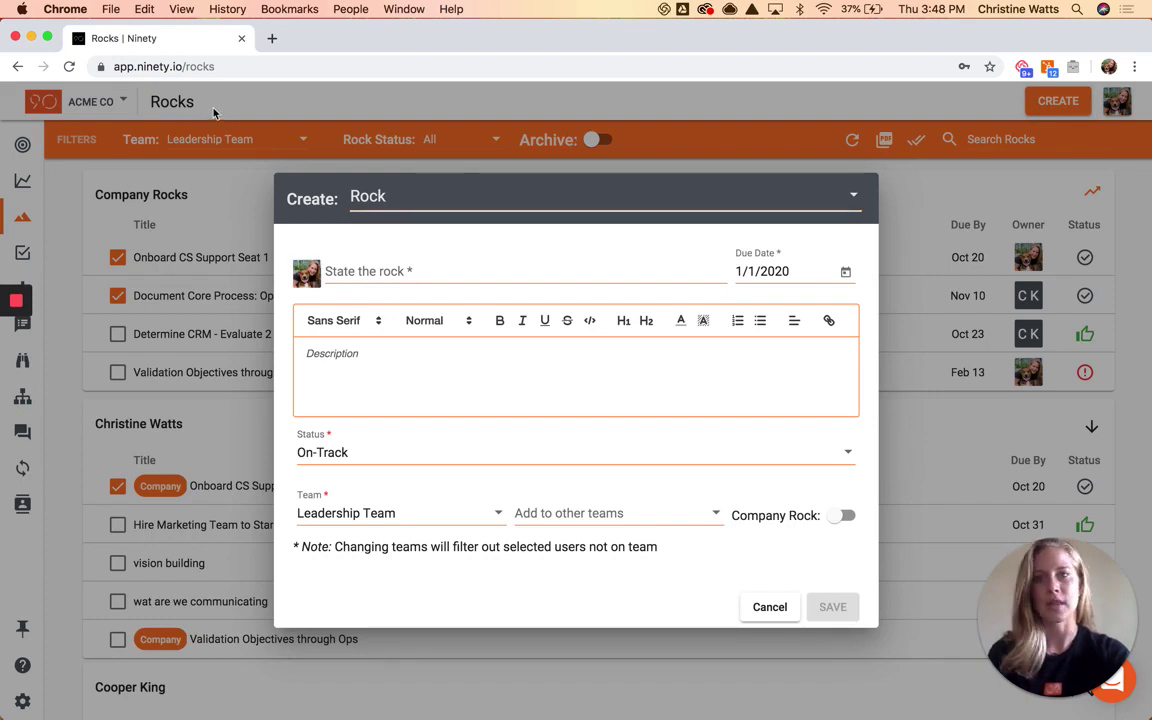
- Keep the type as Rock, pick a team member as owner, then cancel the new rock
left_click(385, 196)
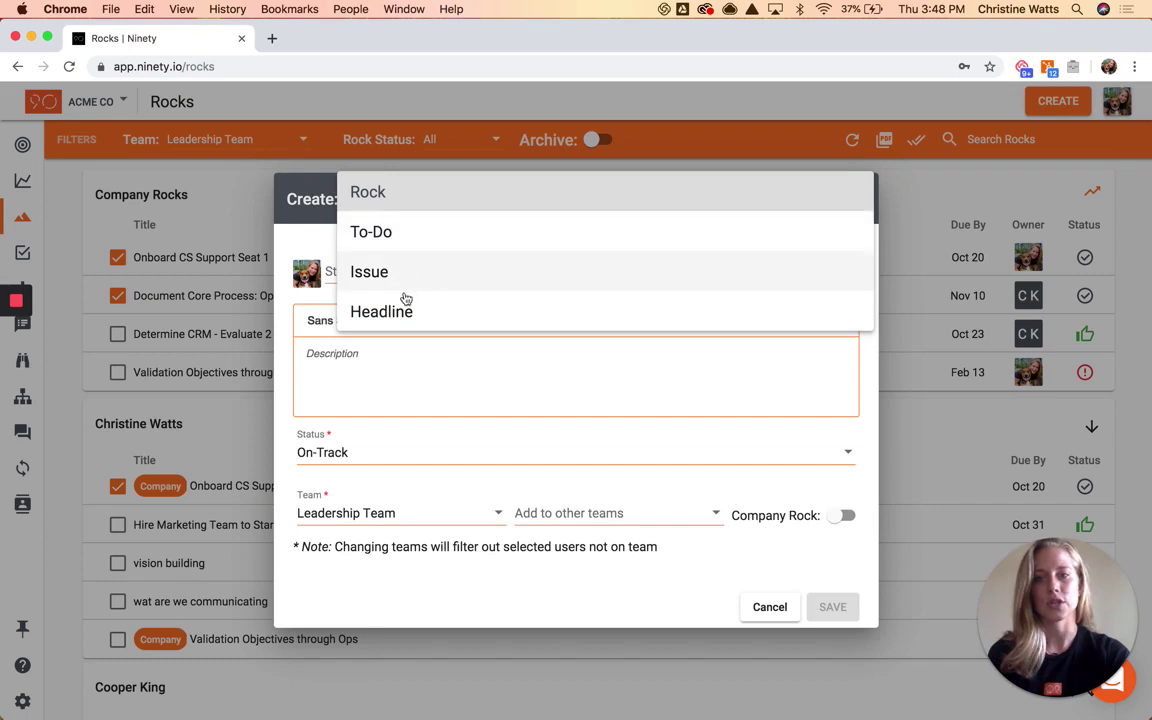
left_click(321, 250)
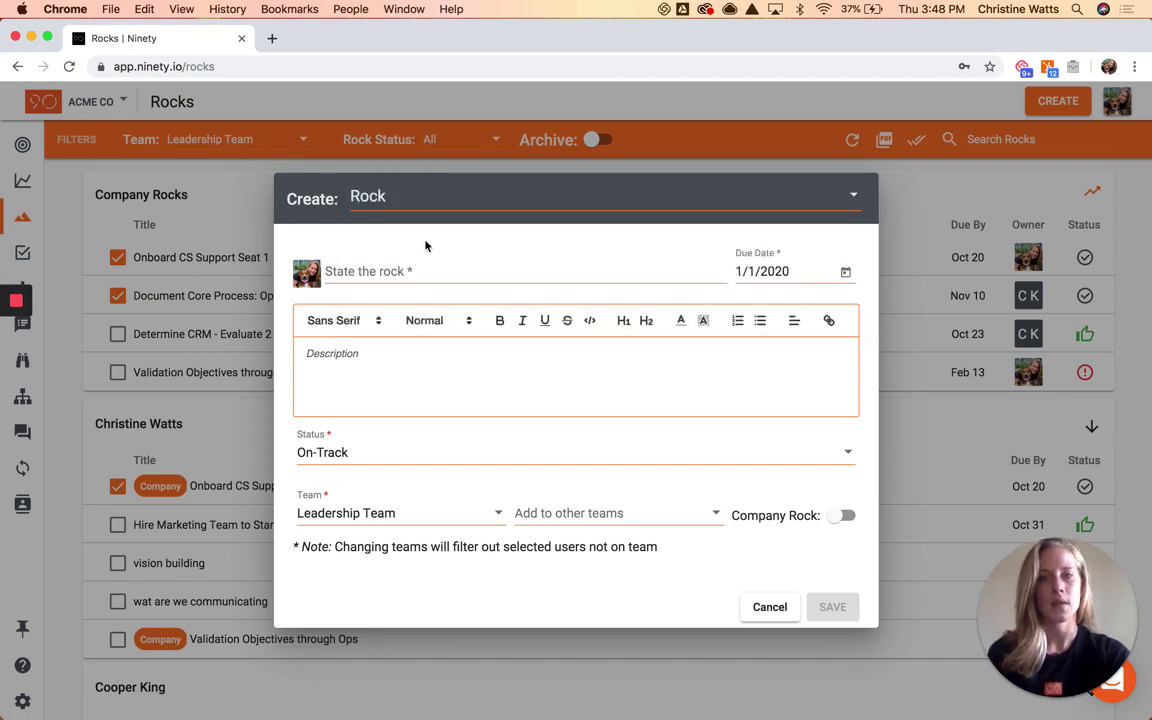
left_click(309, 276)
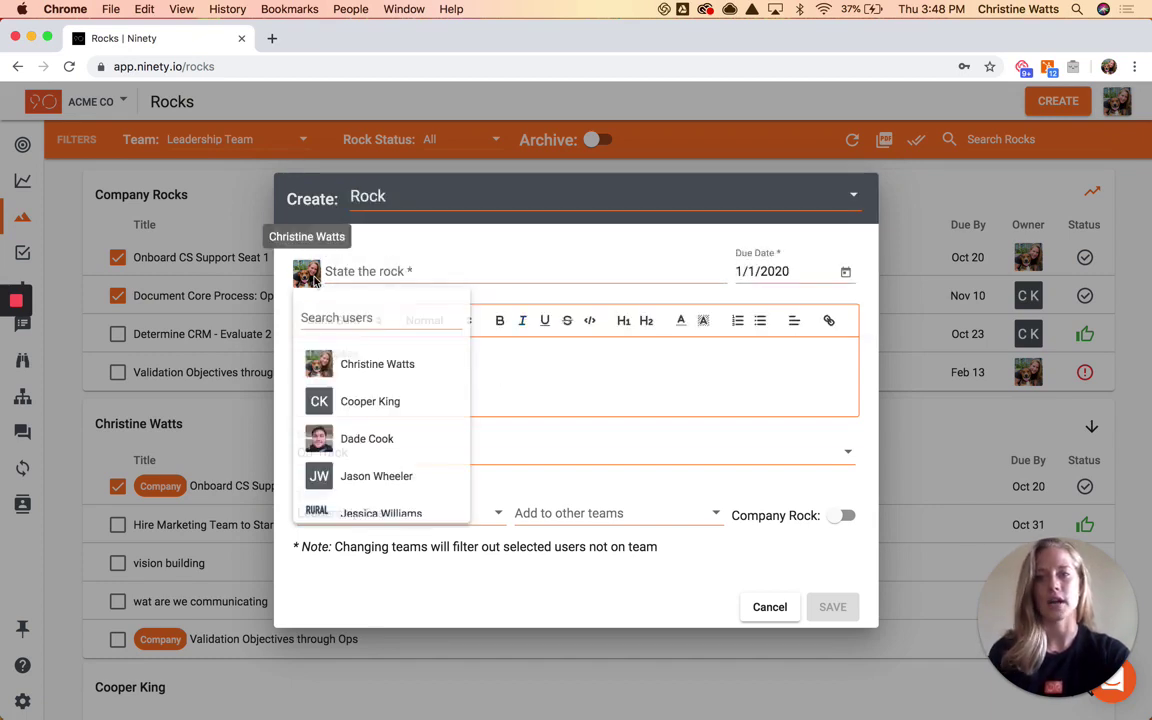
left_click(383, 404)
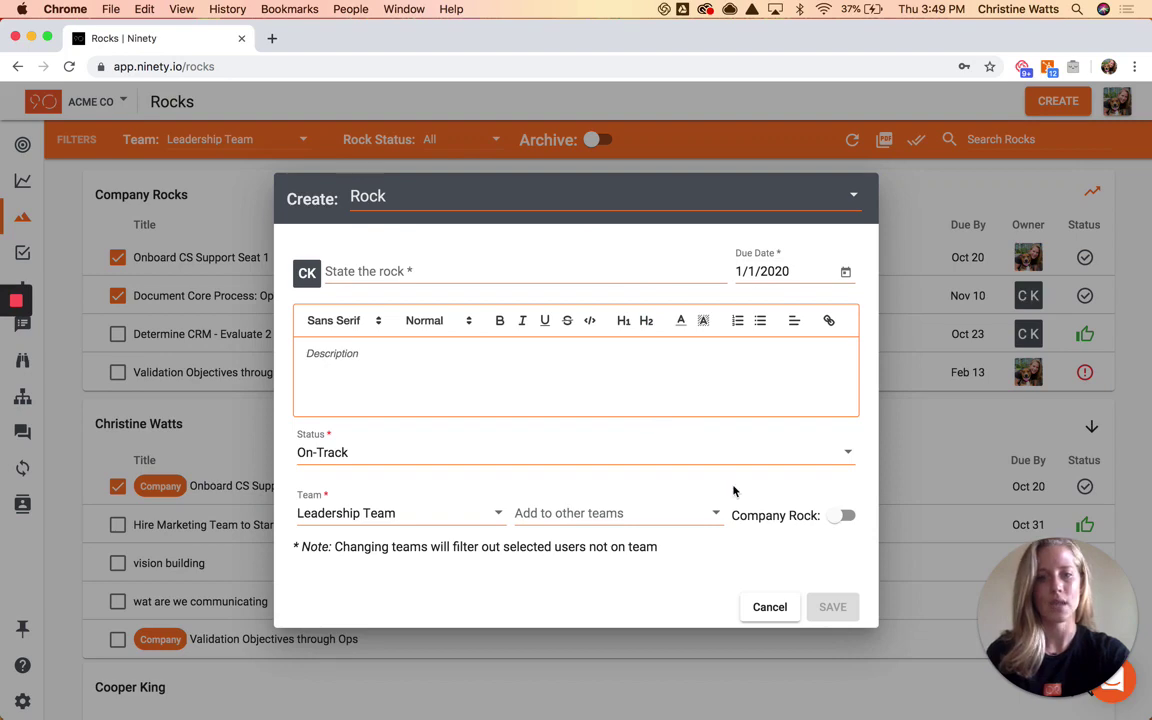
left_click(766, 607)
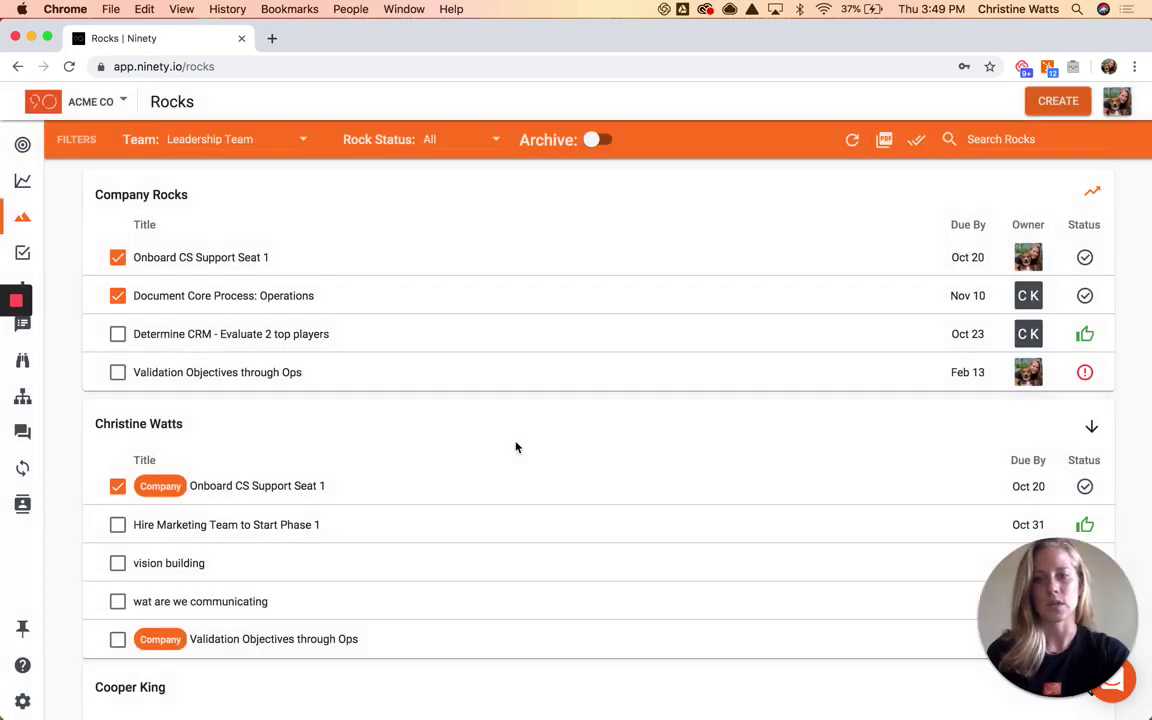
- Open Validation Objectives through Ops, leave it Off-track, and scroll through its milestones and comments
left_click(408, 370)
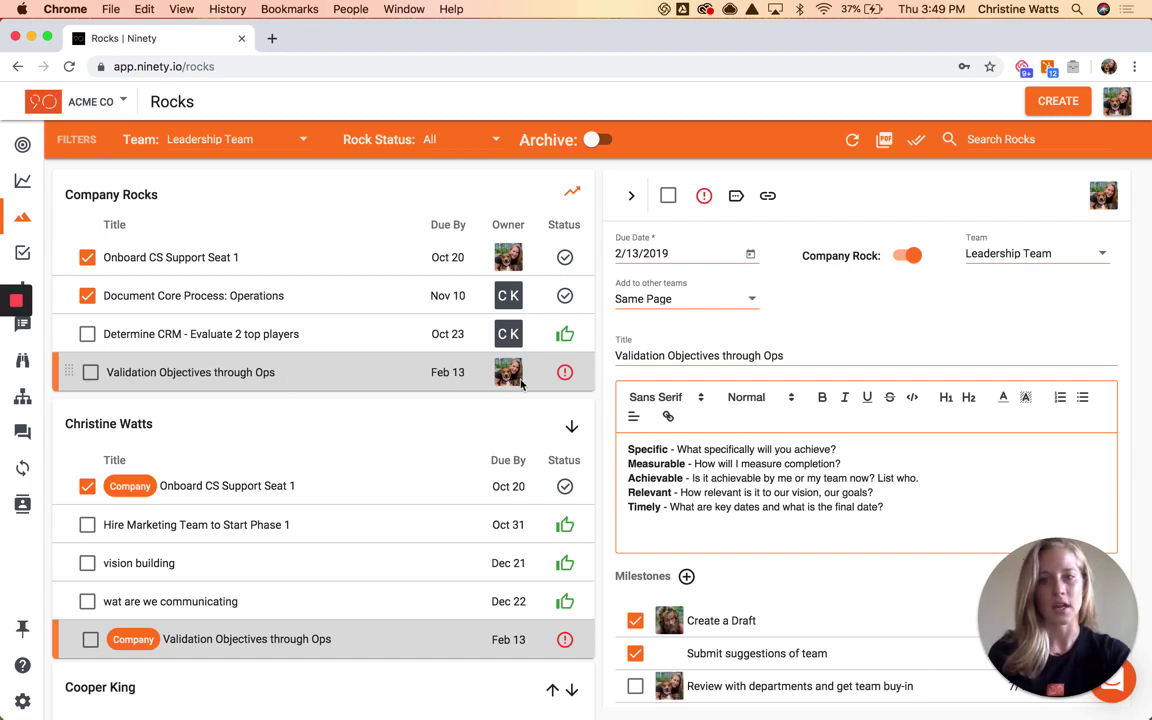
left_click(565, 374)
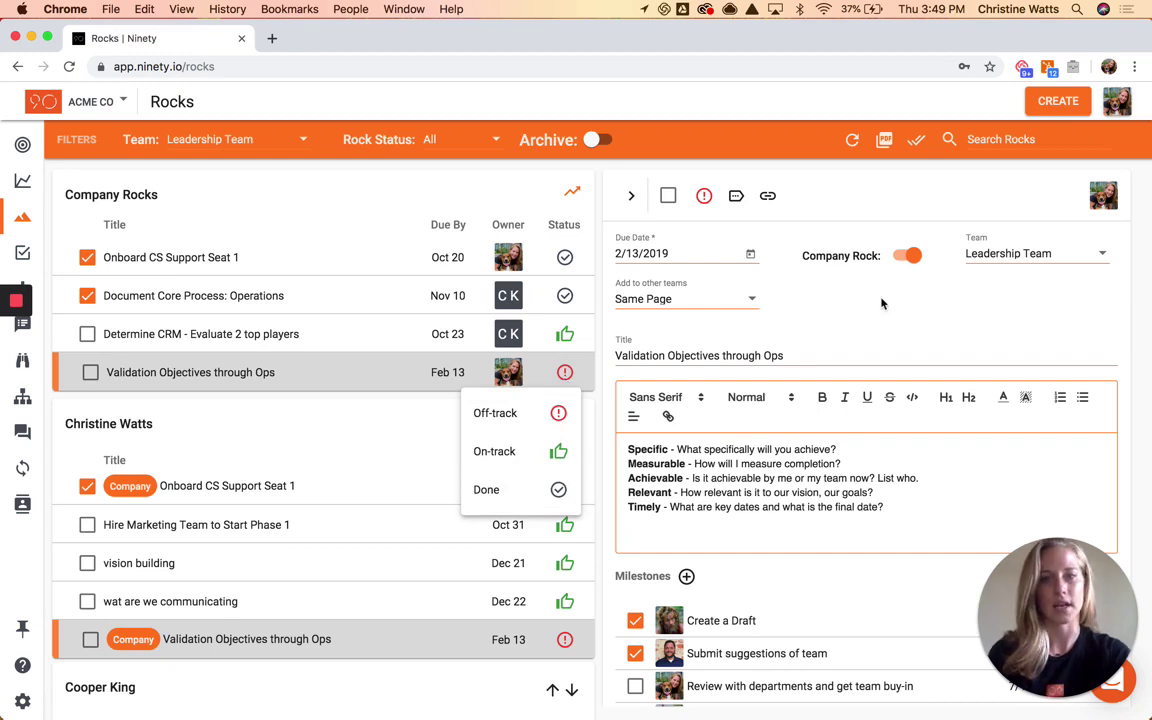
left_click(682, 356)
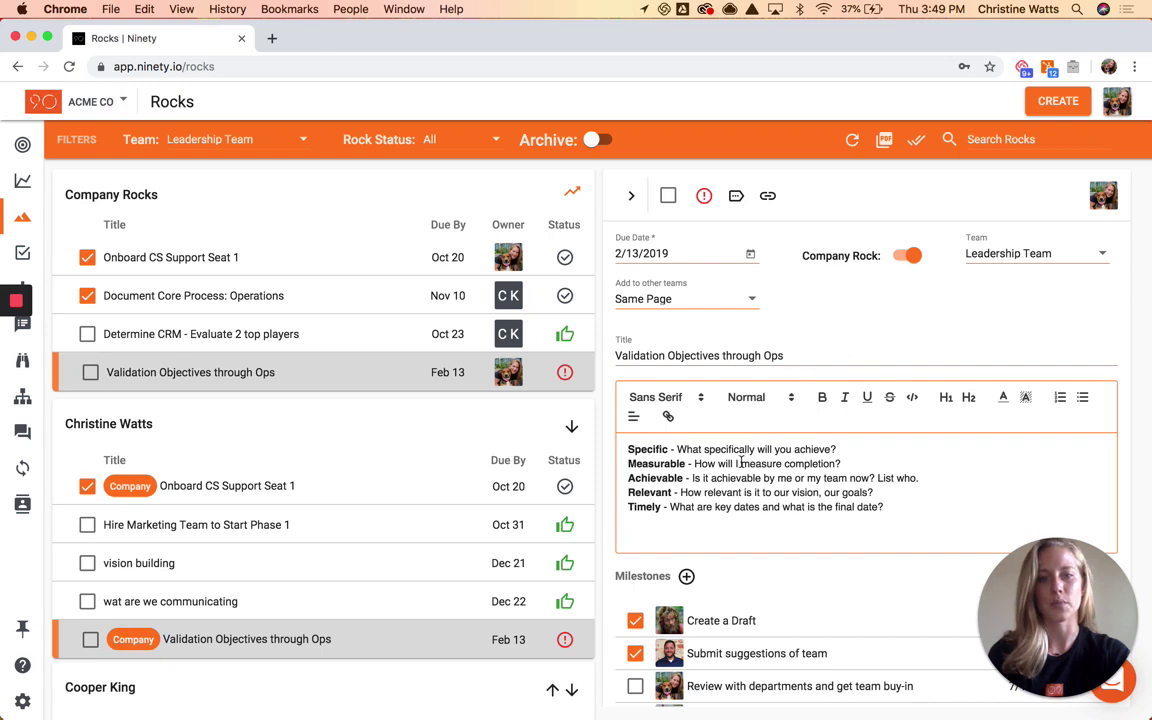
scroll(678, 510, "down", 5)
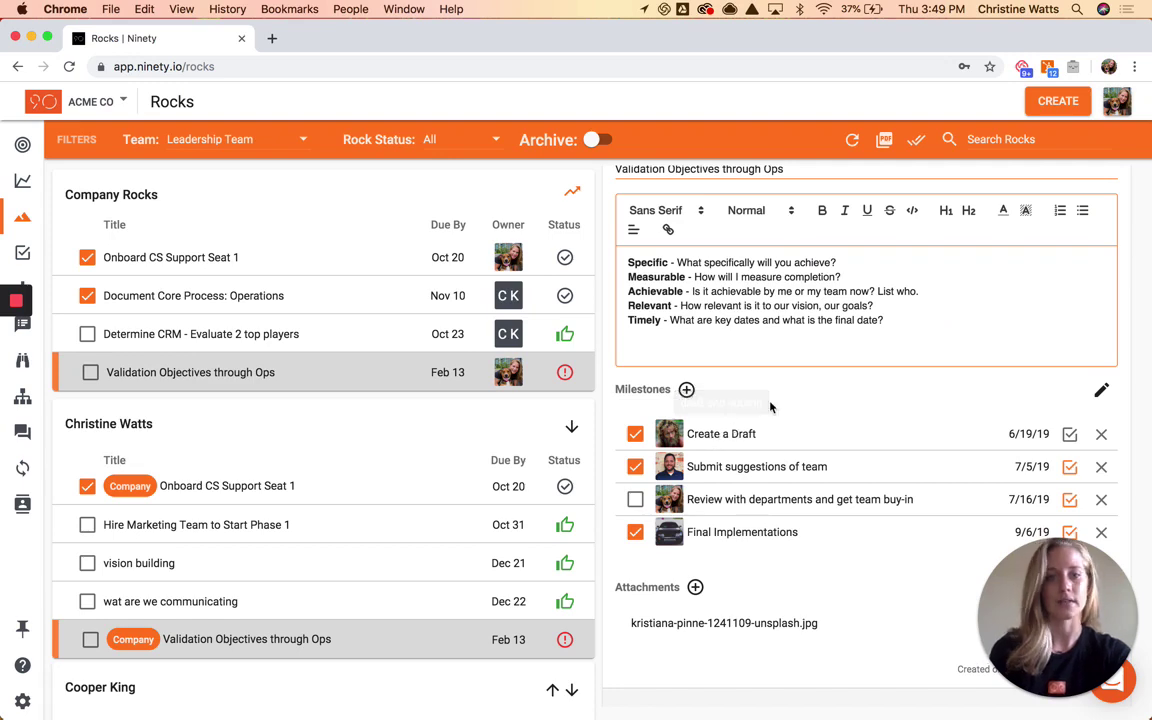
scroll(770, 405, "down", 3)
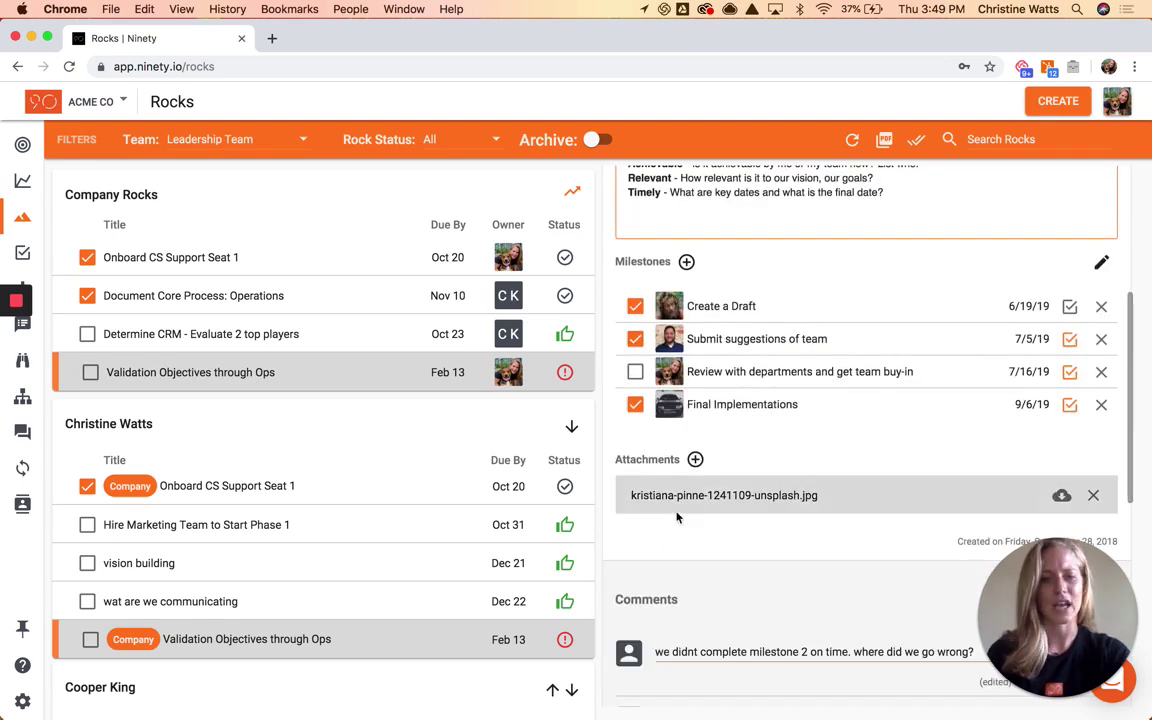
scroll(679, 512, "down", 5)
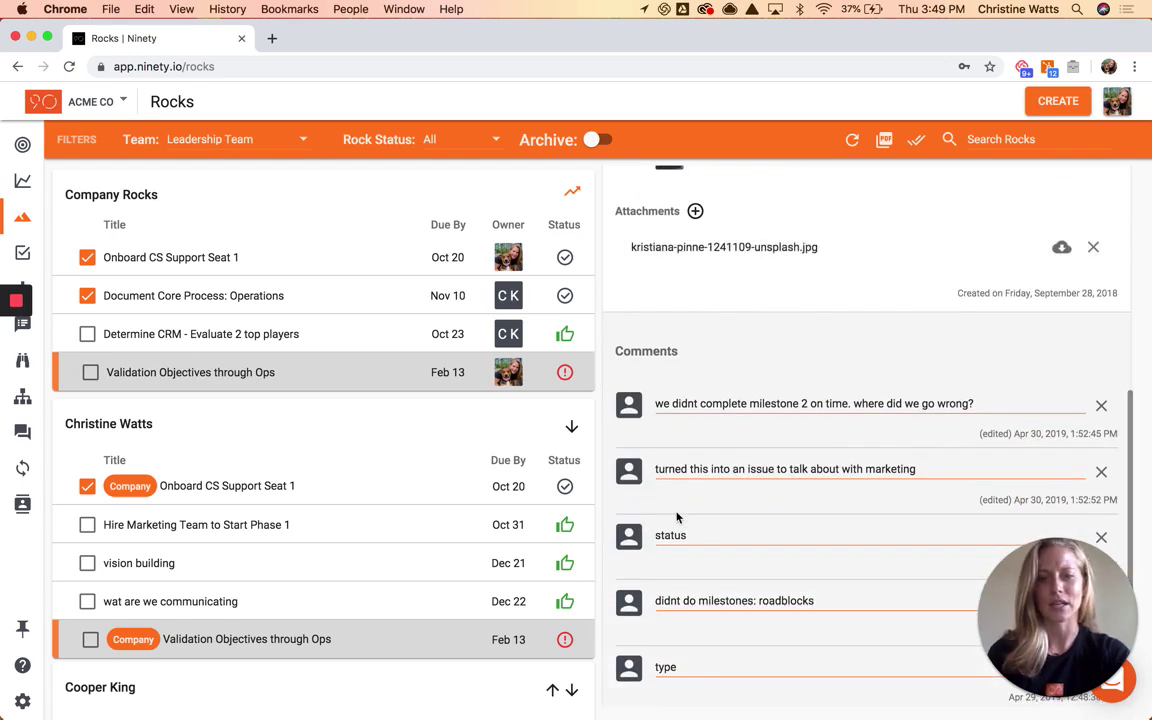
scroll(676, 518, "down", 4)
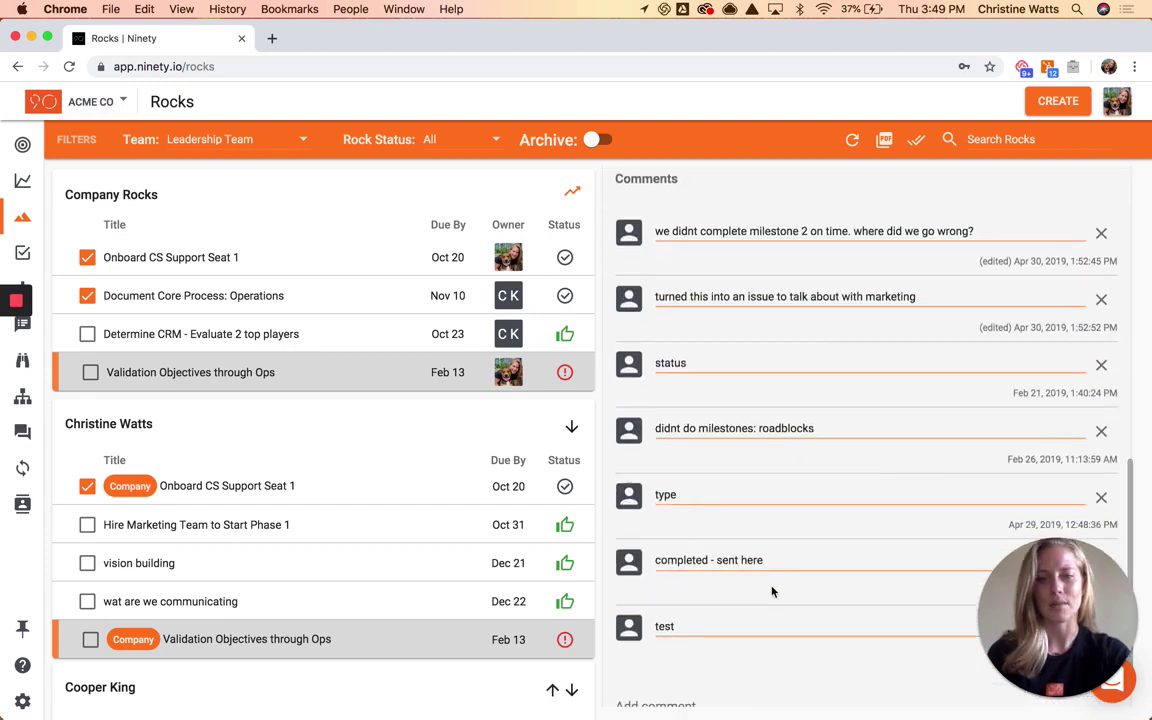
scroll(771, 588, "up", 2)
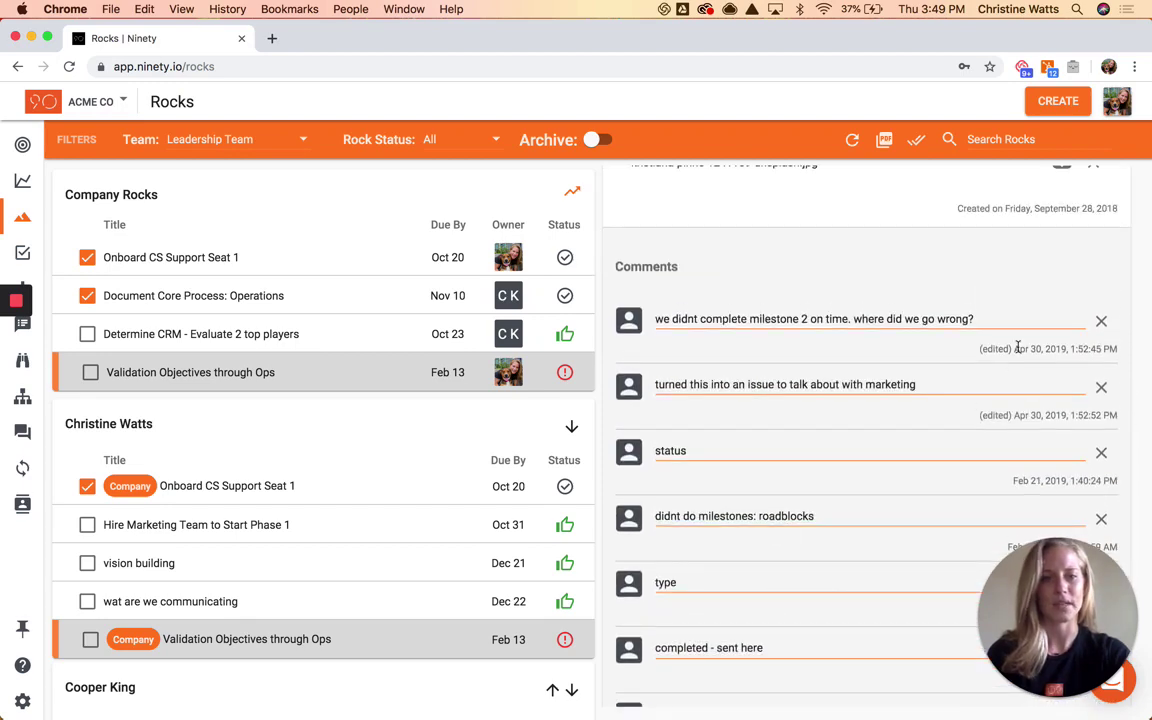
scroll(941, 431, "up", 10)
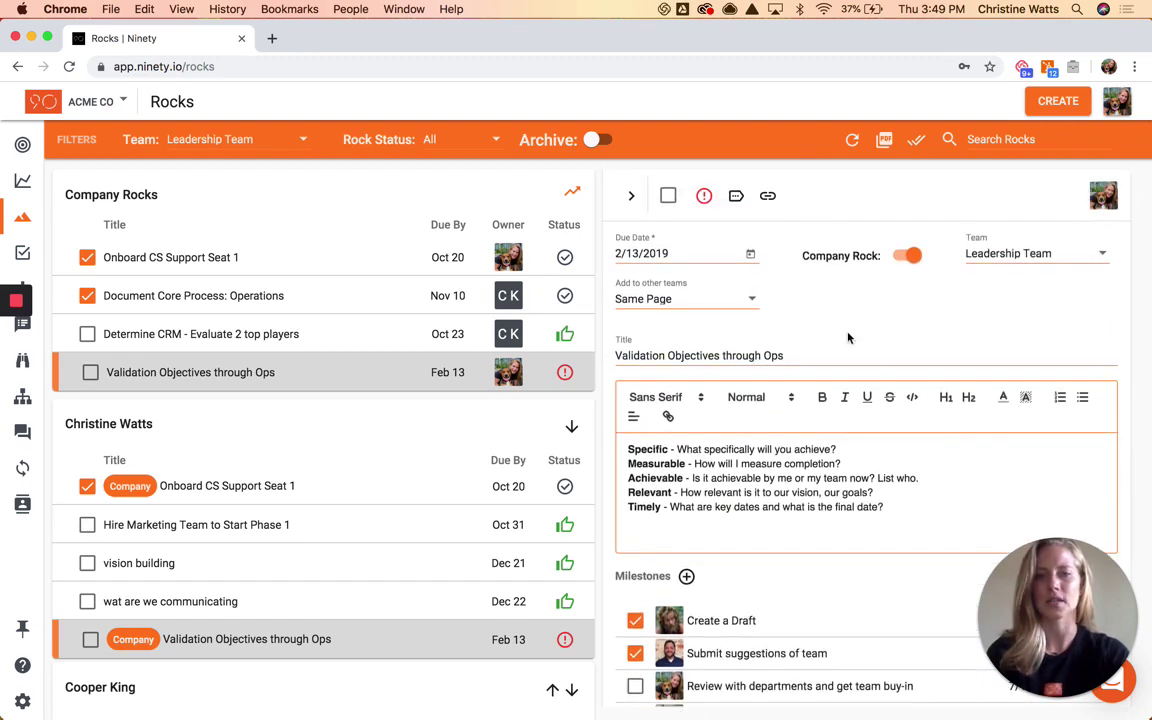
- Close the Validation Objectives through Ops details, dismissing its action menus without changes
left_click(737, 204)
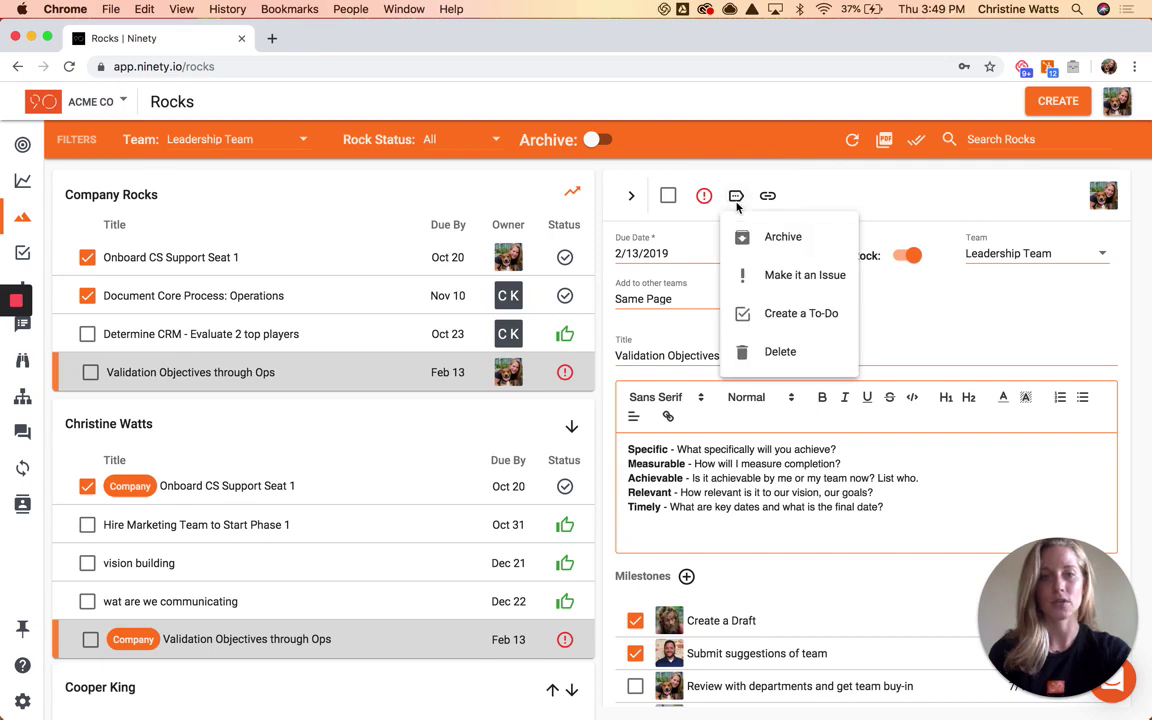
left_click(828, 186)
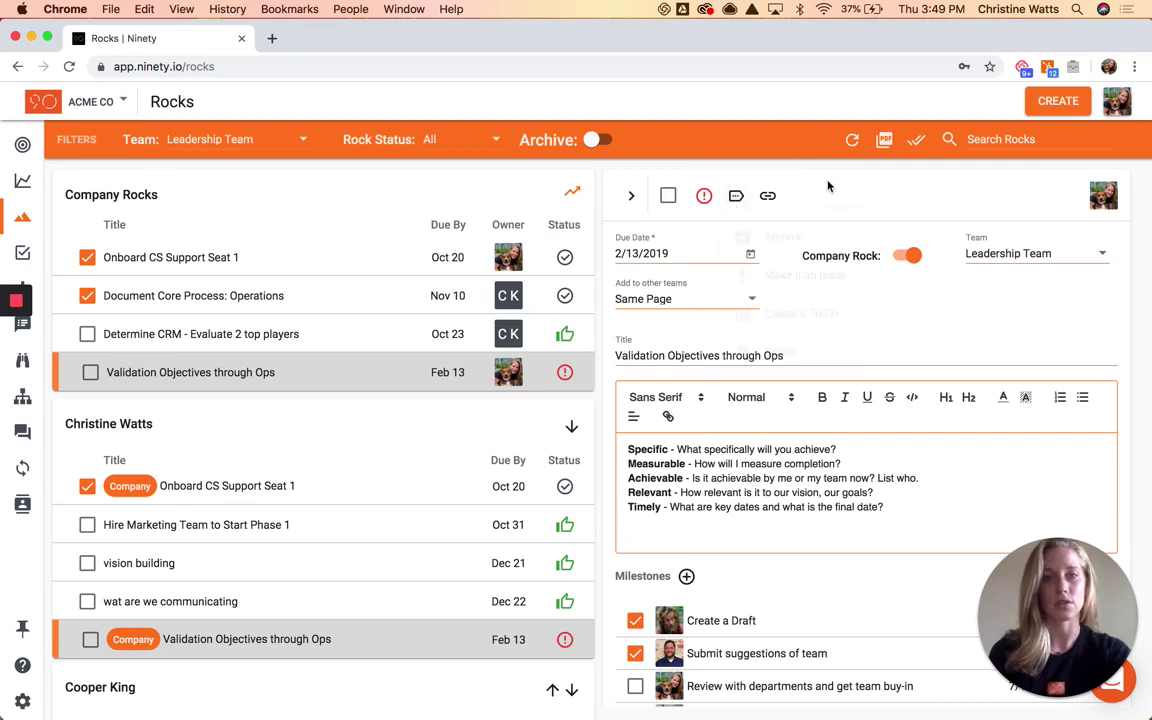
left_click(631, 195)
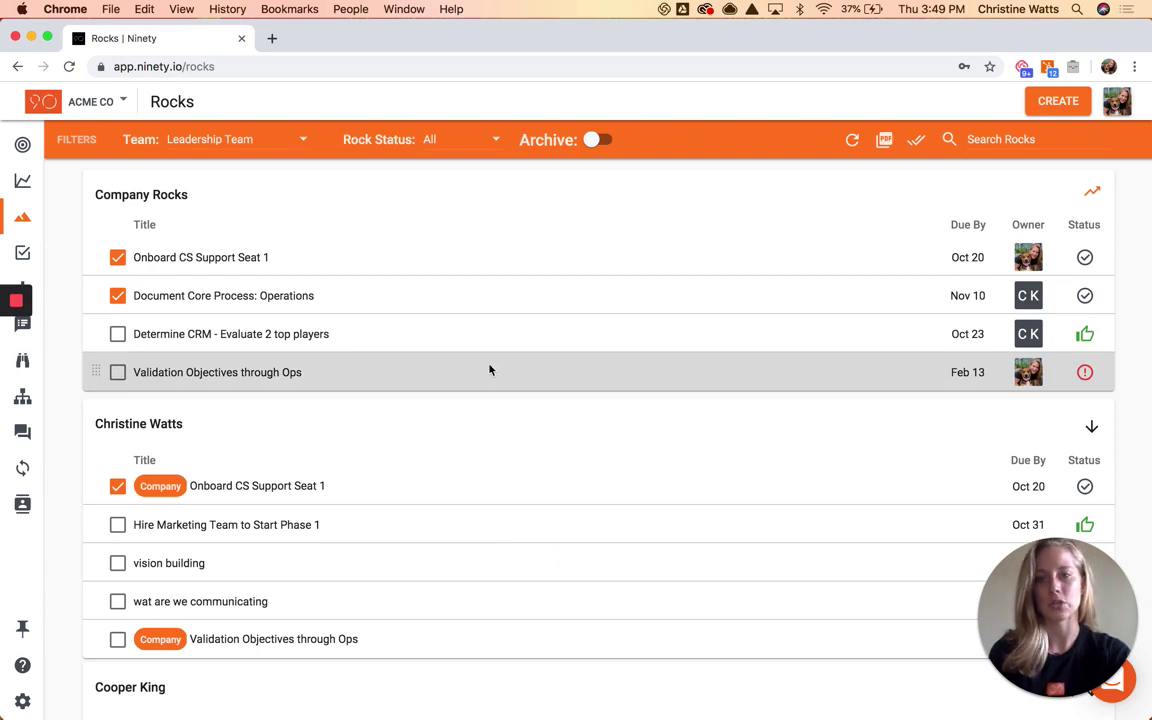
right_click(489, 369)
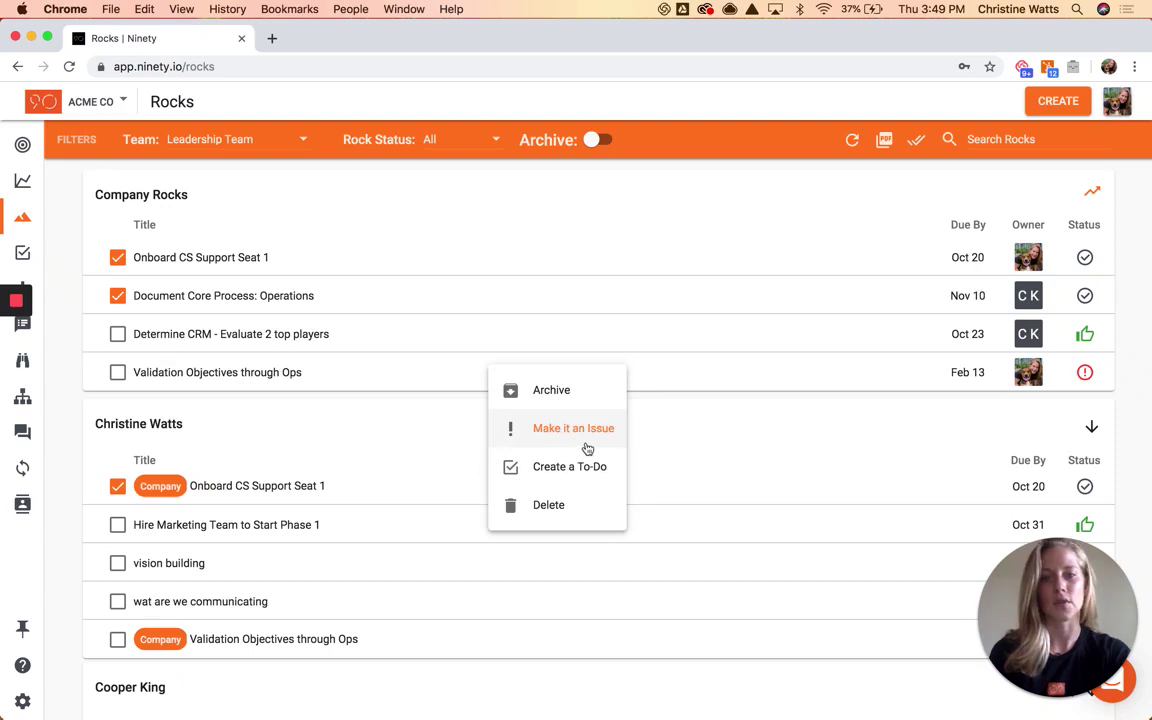
left_click(694, 430)
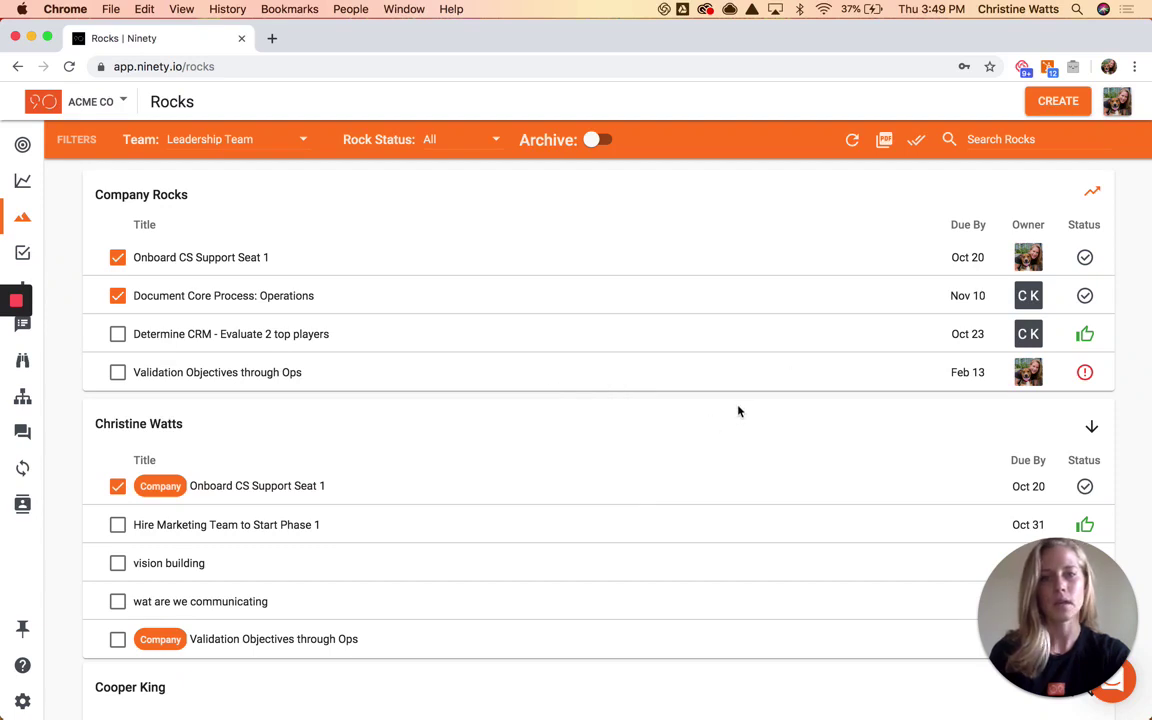
mouse_move(1096, 195)
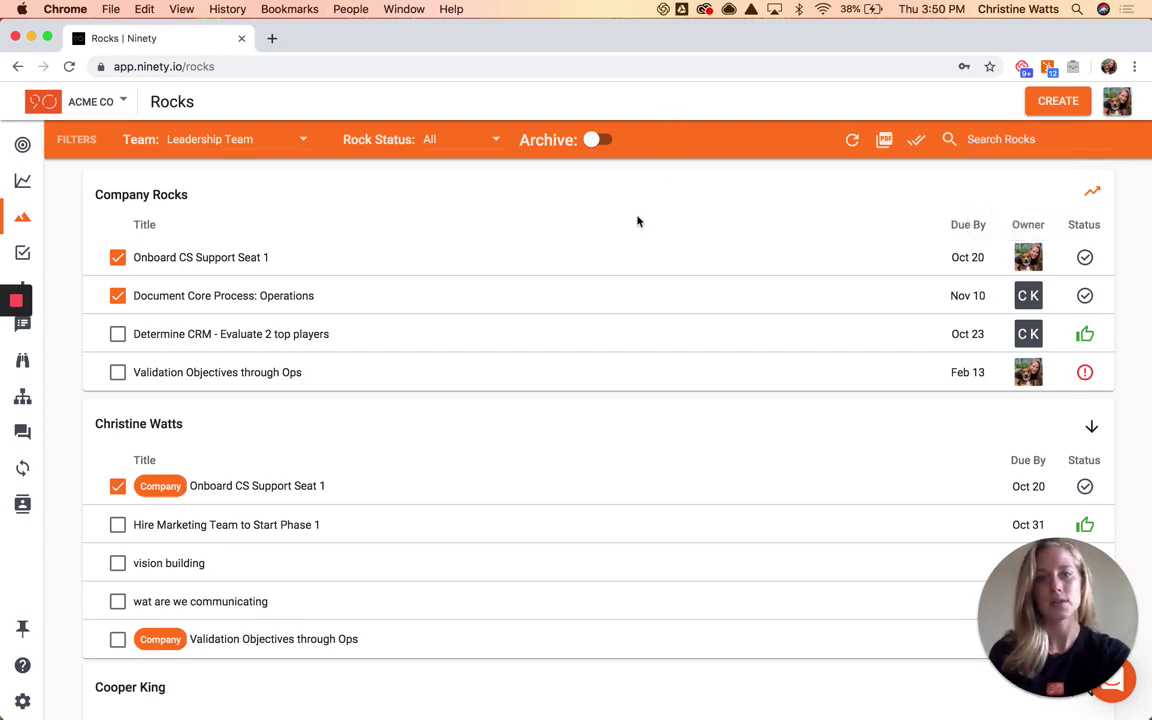
scroll(574, 370, "down", 3)
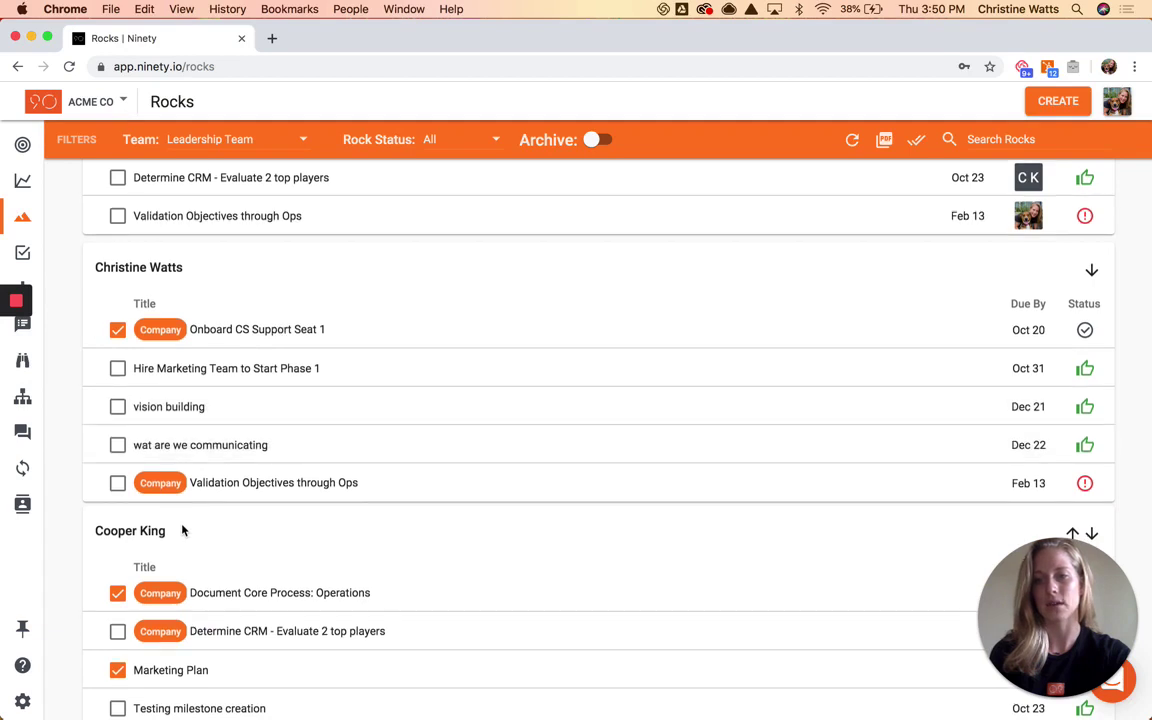
scroll(183, 528, "down", 3)
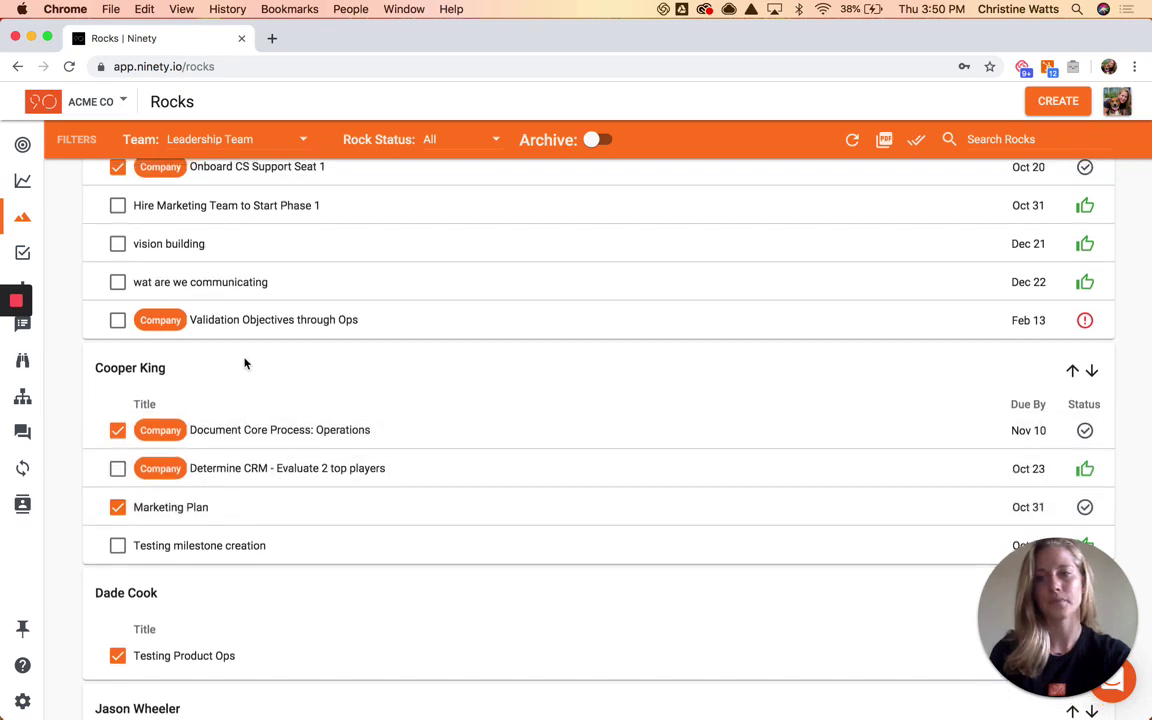
scroll(175, 296, "up", 4)
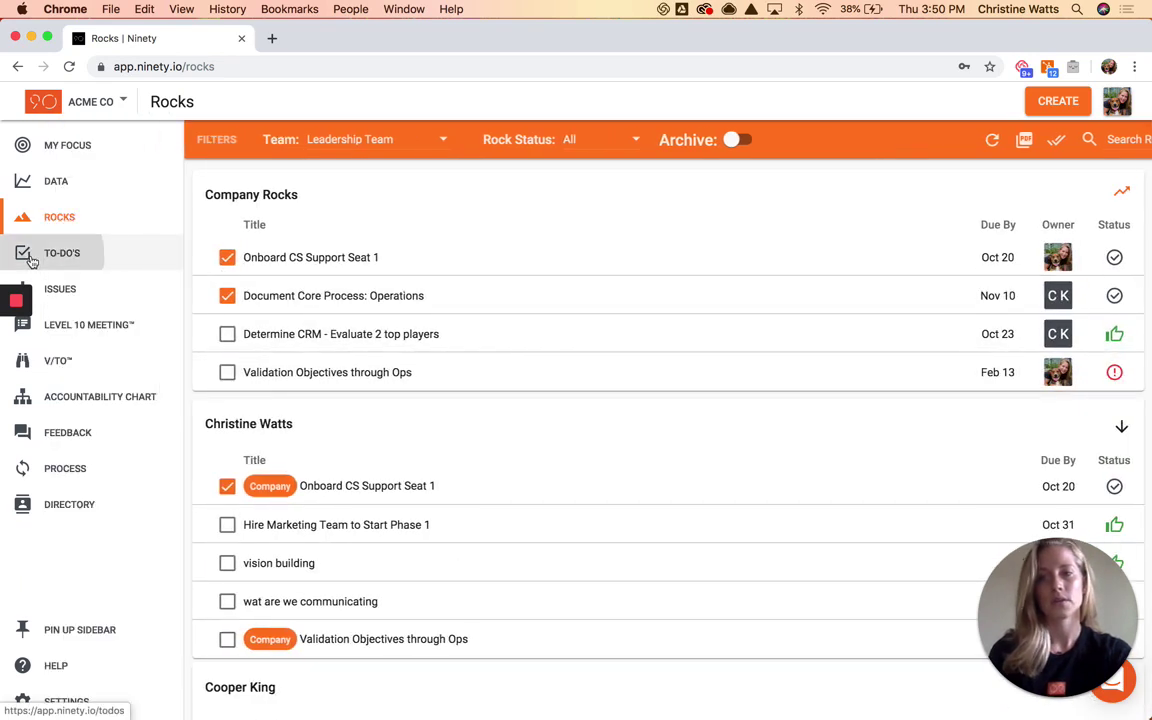
left_click(32, 260)
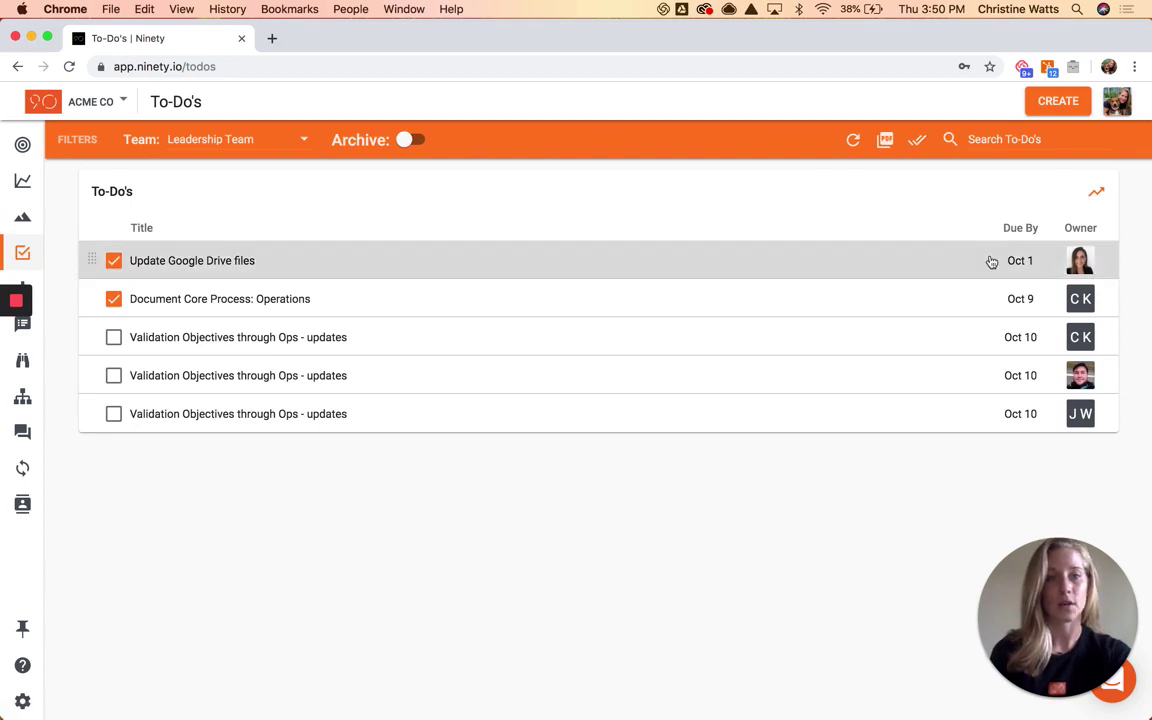
left_click(1088, 227)
left_click(1025, 230)
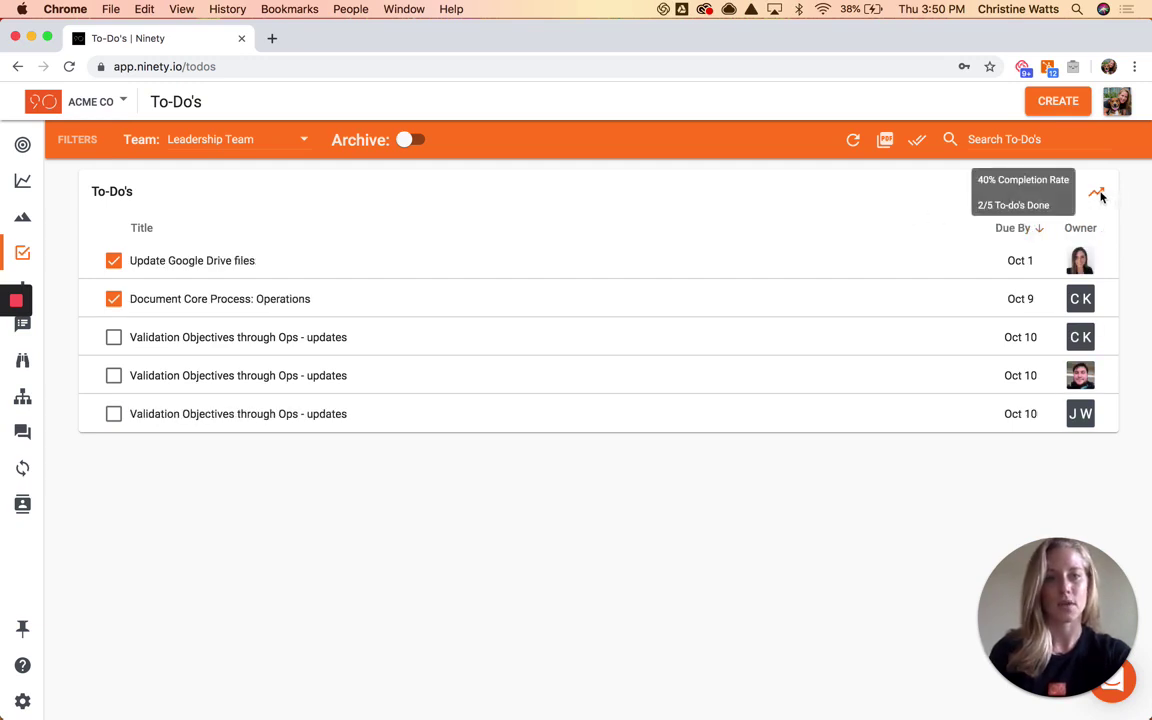
left_click(842, 267)
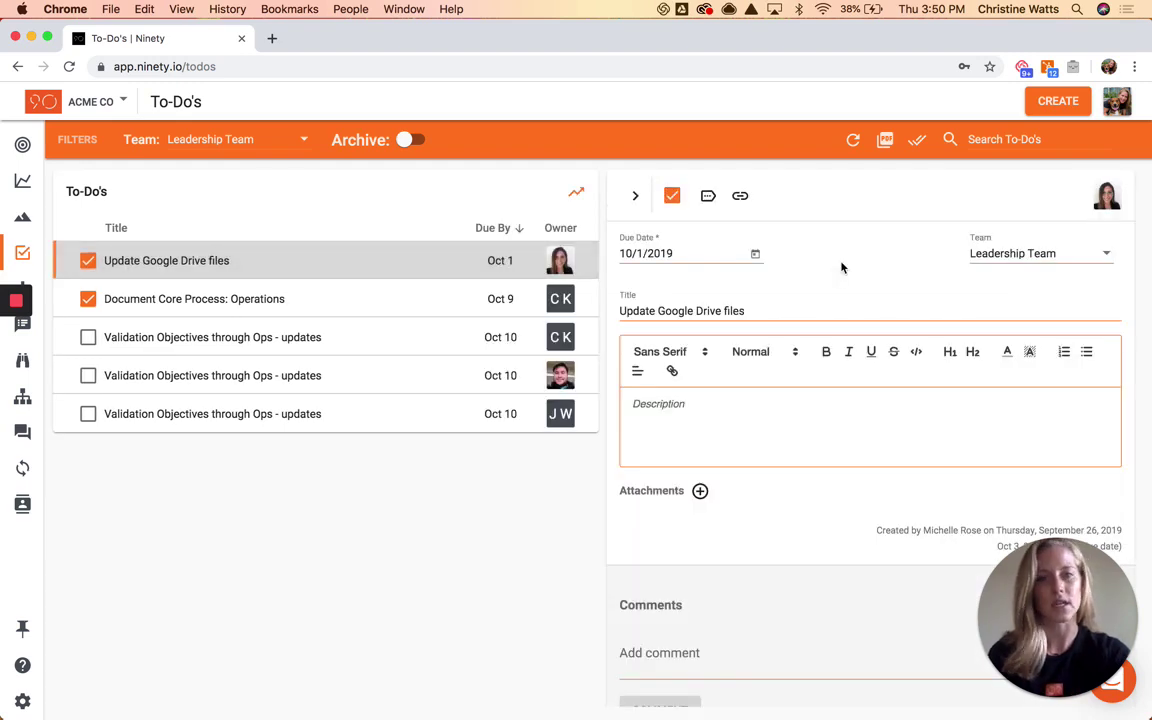
left_click(634, 196)
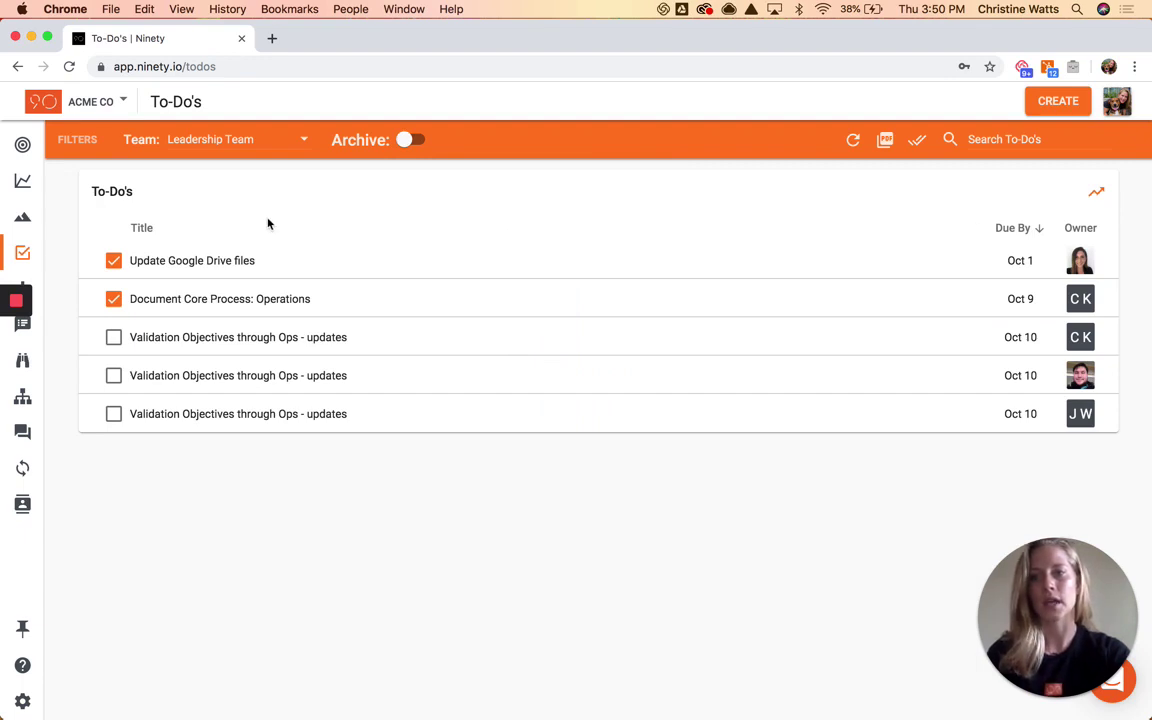
mouse_move(51, 285)
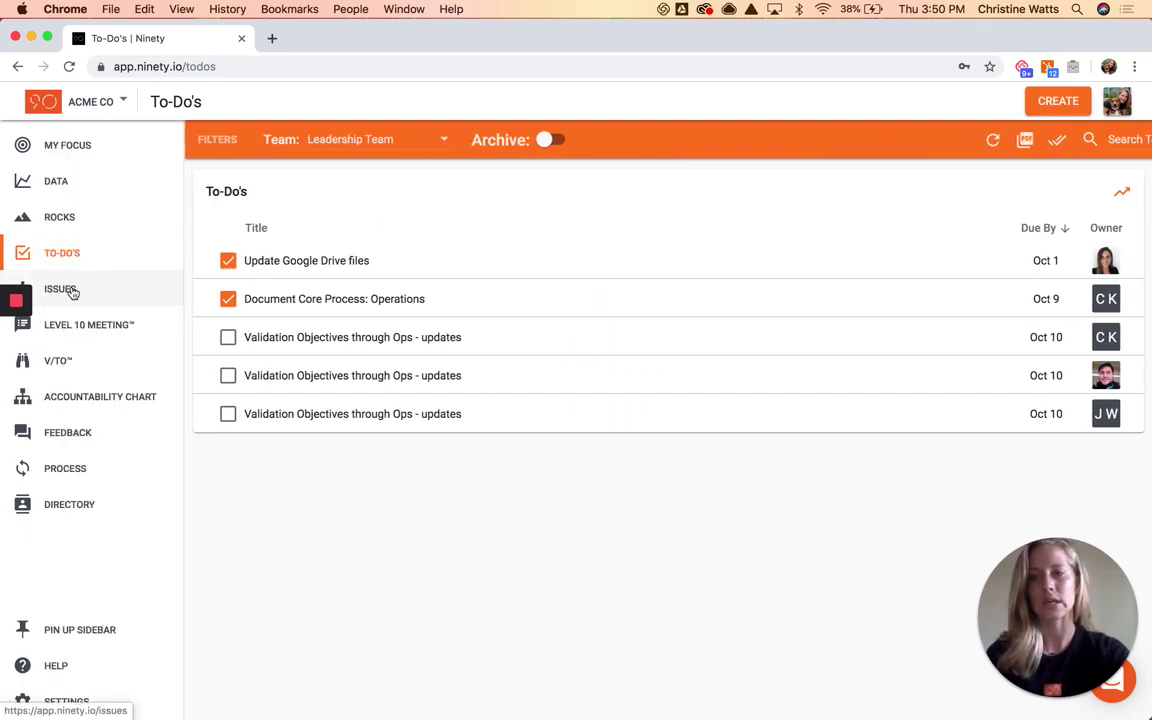
- In Issues, set the first Short-Term Warm Leads issue's interval to Long-term
left_click(72, 292)
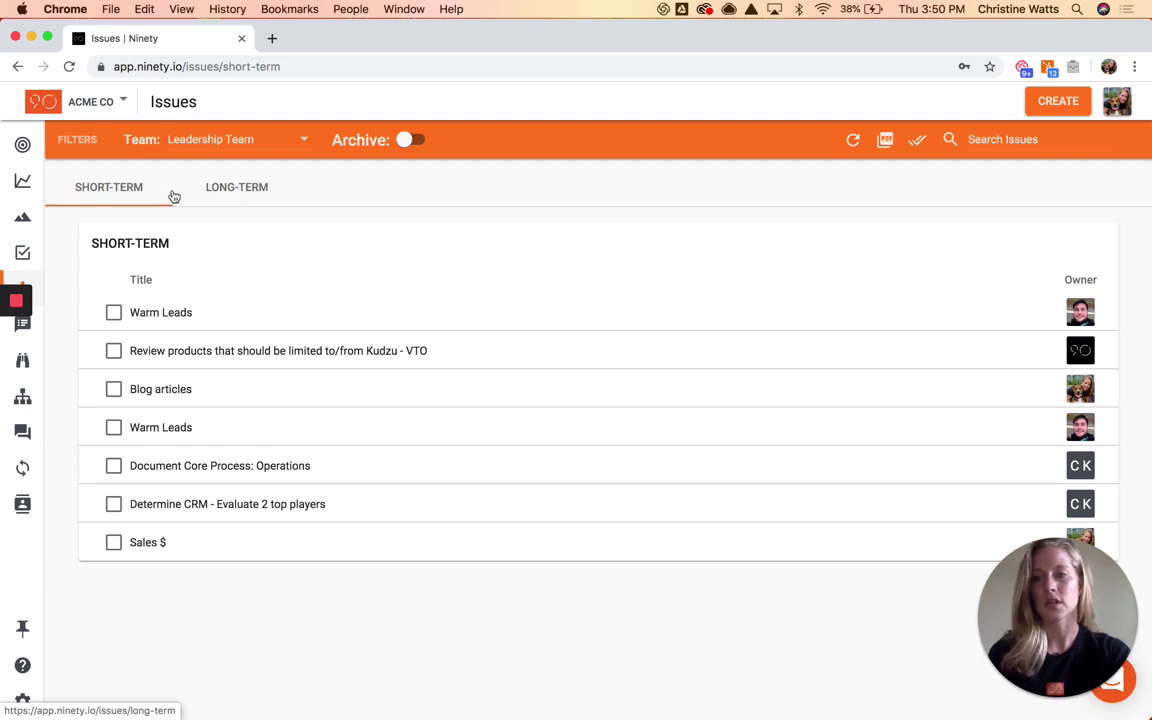
left_click(234, 189)
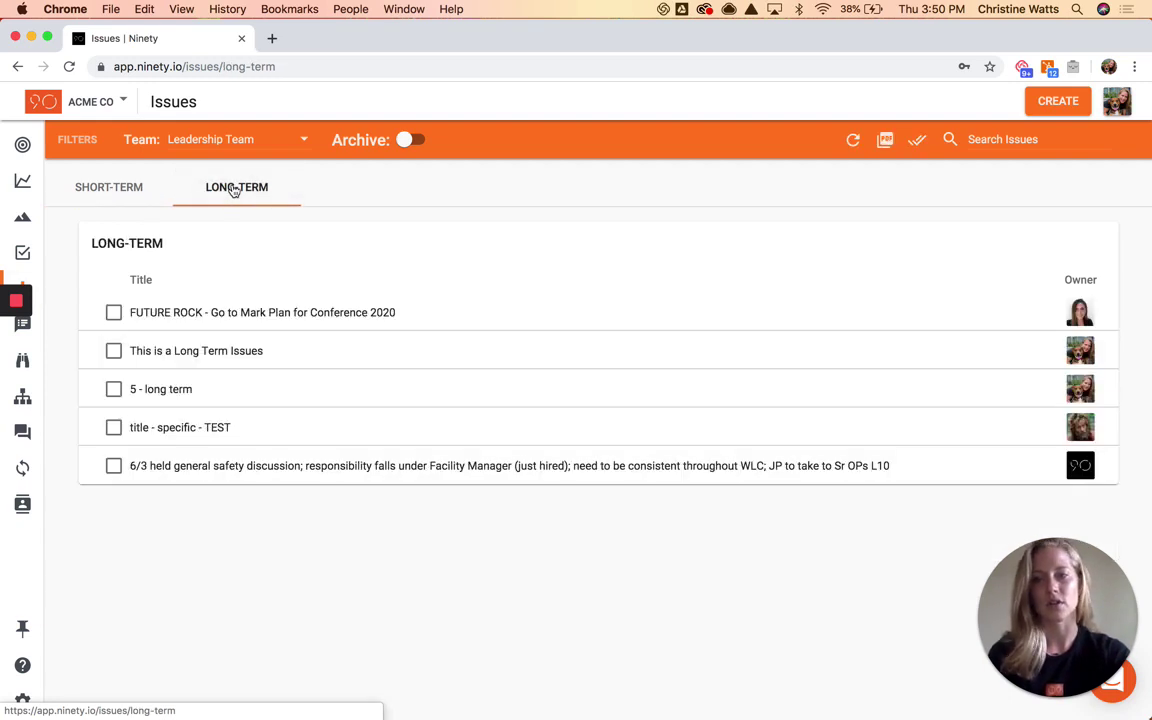
left_click(143, 191)
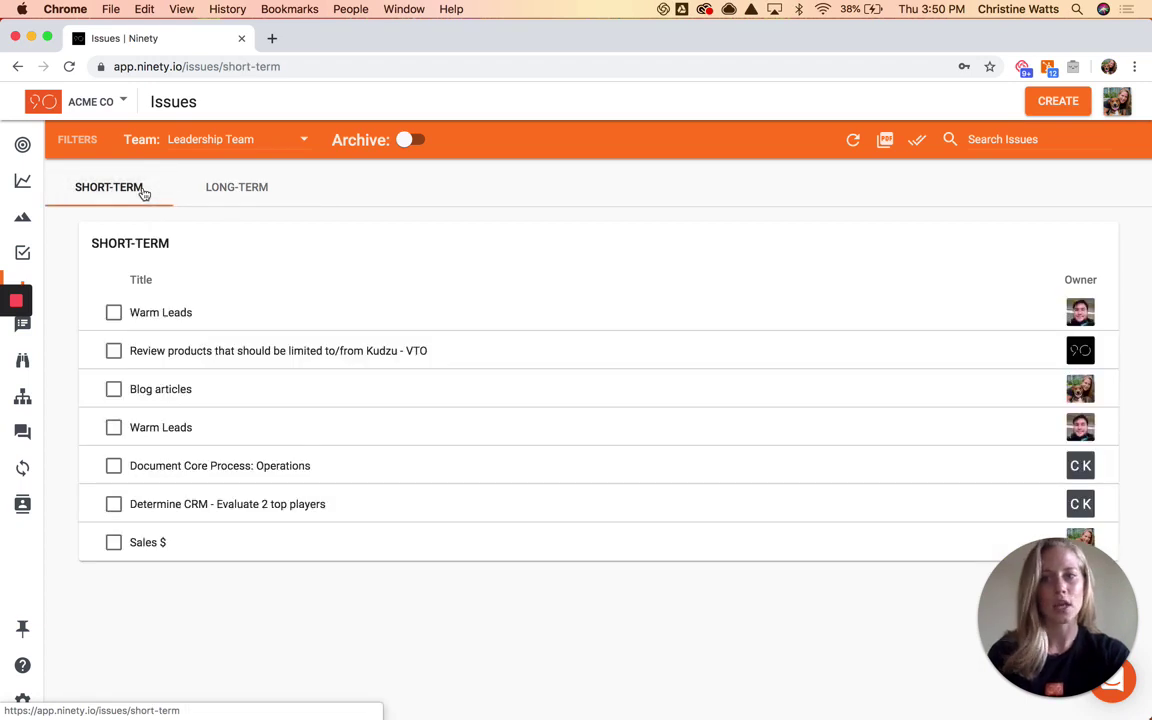
left_click(163, 317)
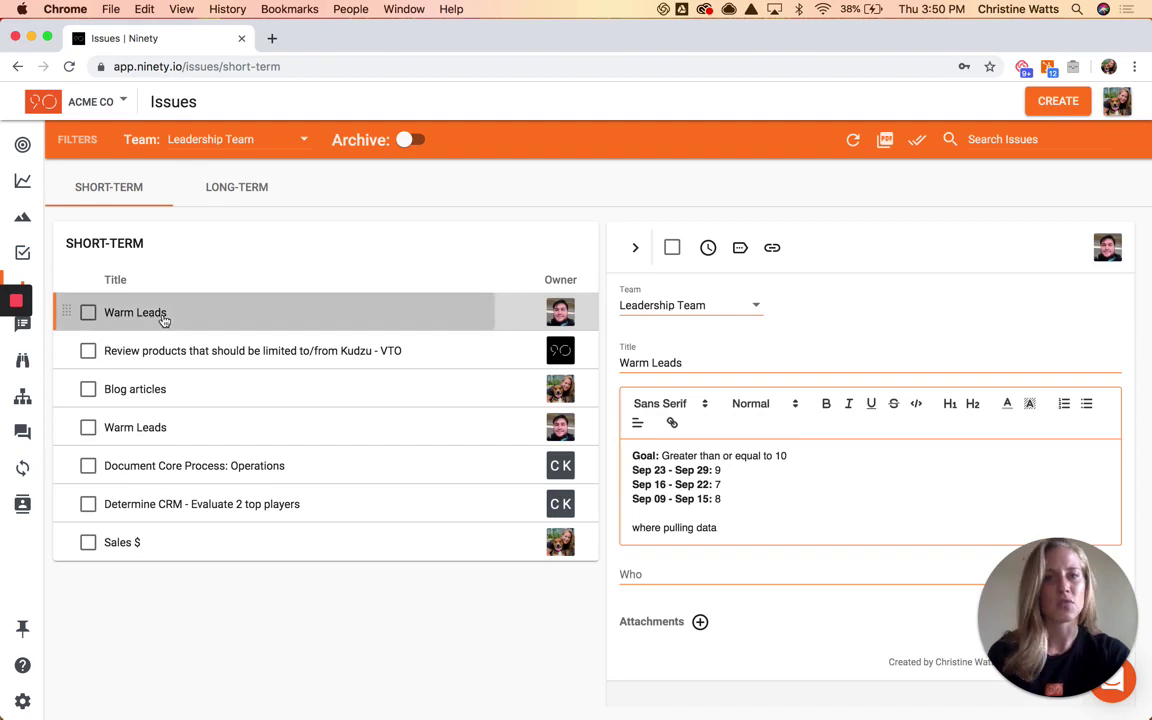
left_click(708, 250)
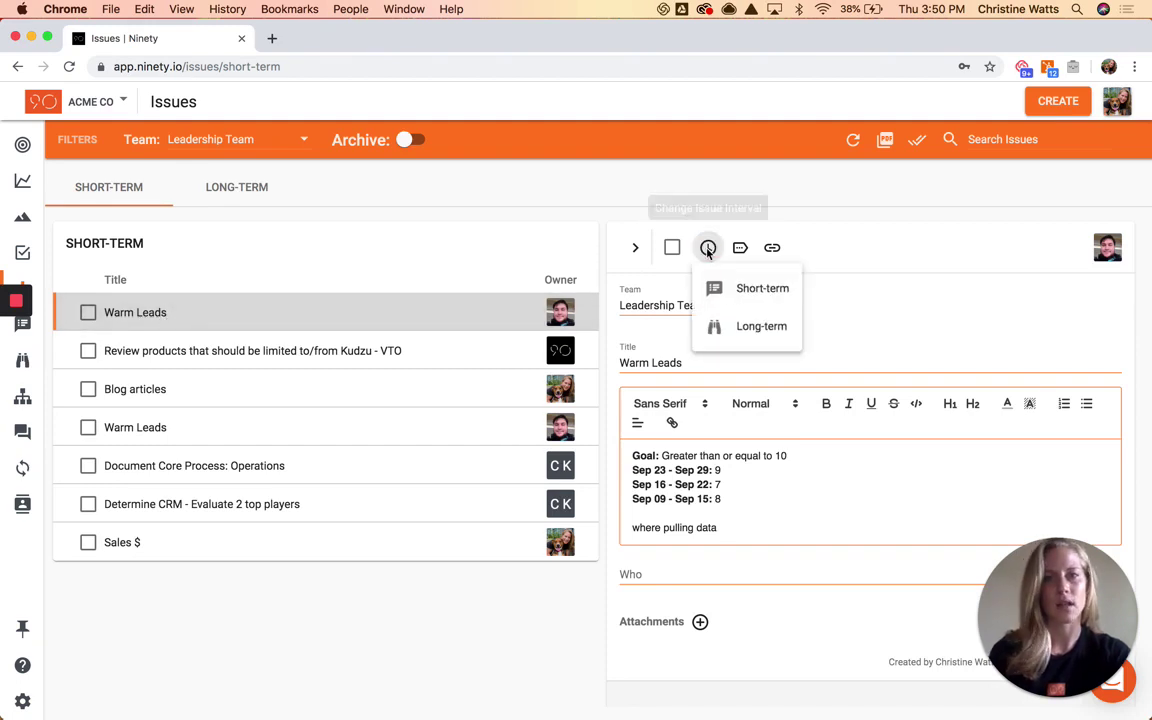
left_click(730, 327)
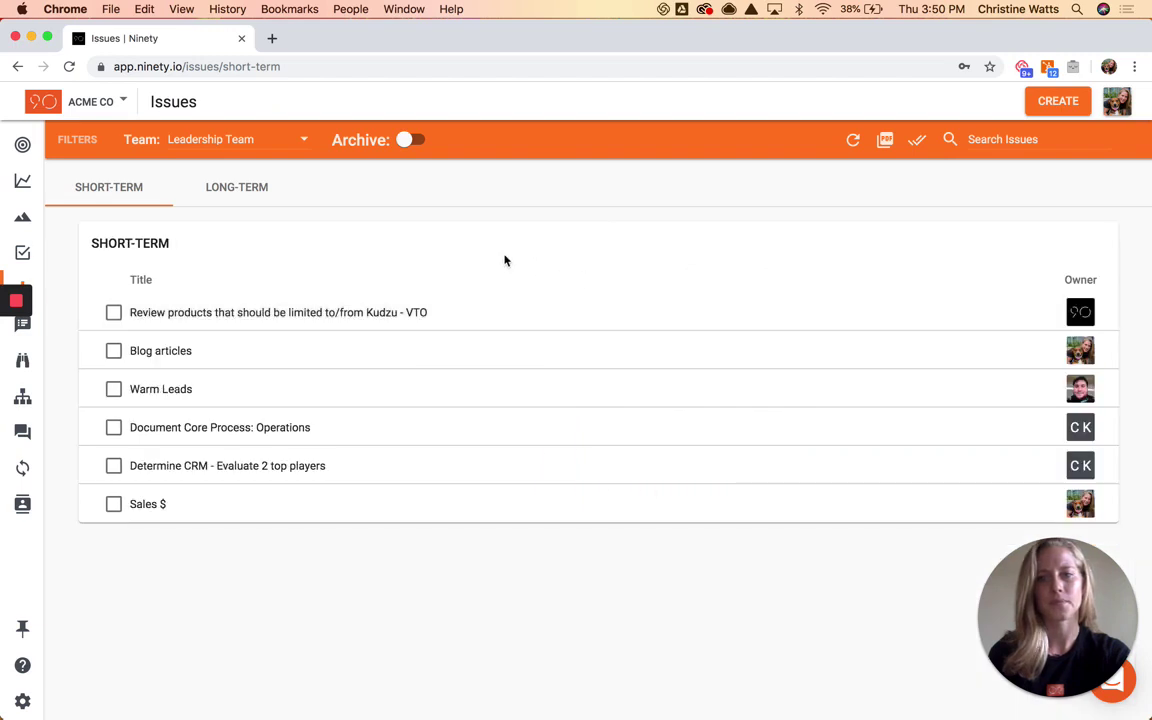
- Start and begin a new Level 10 Meeting for the Leadership Team
mouse_move(70, 300)
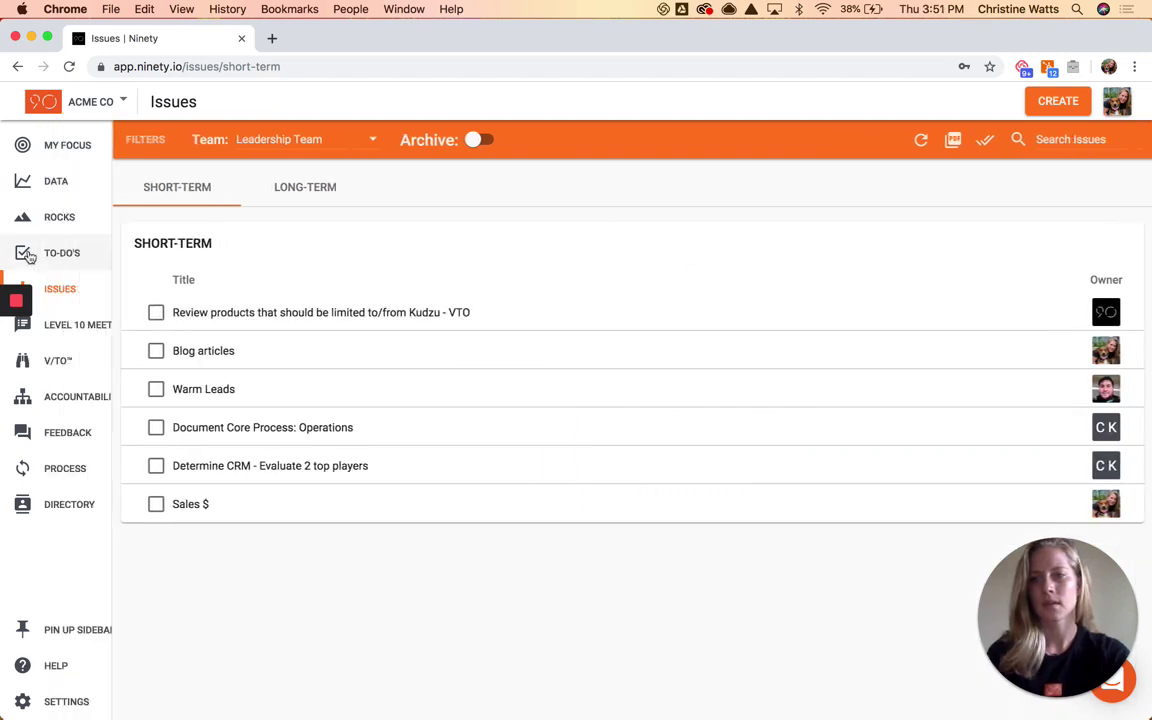
left_click(85, 325)
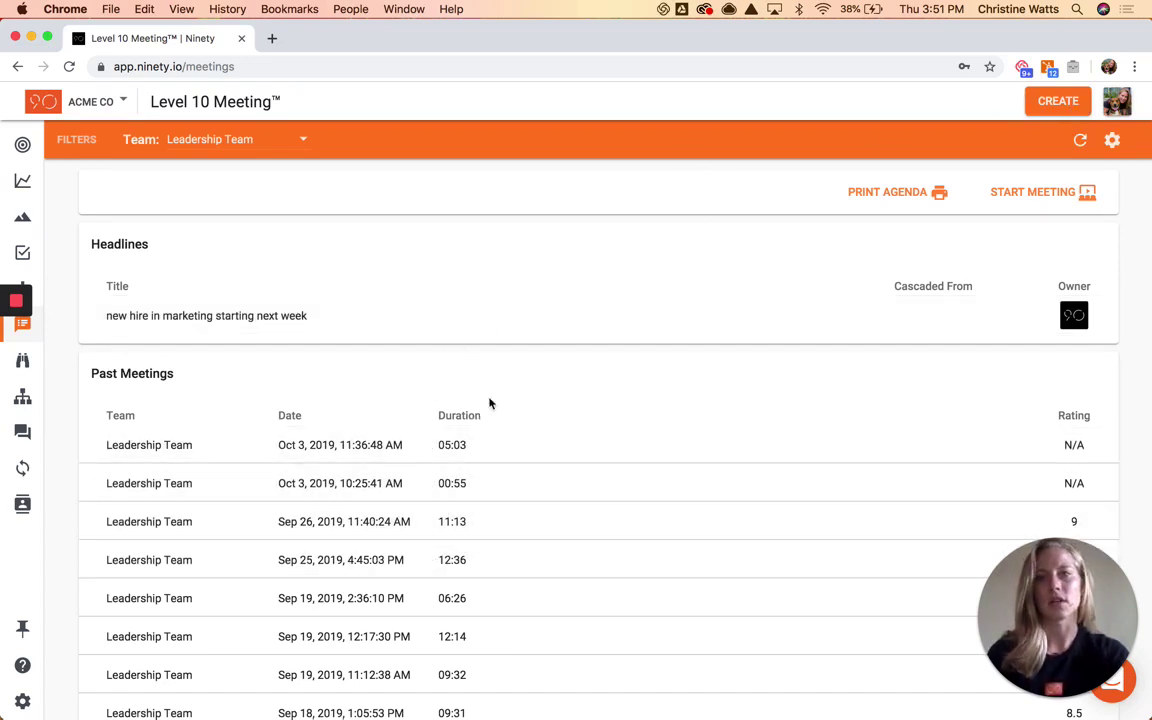
left_click(1019, 199)
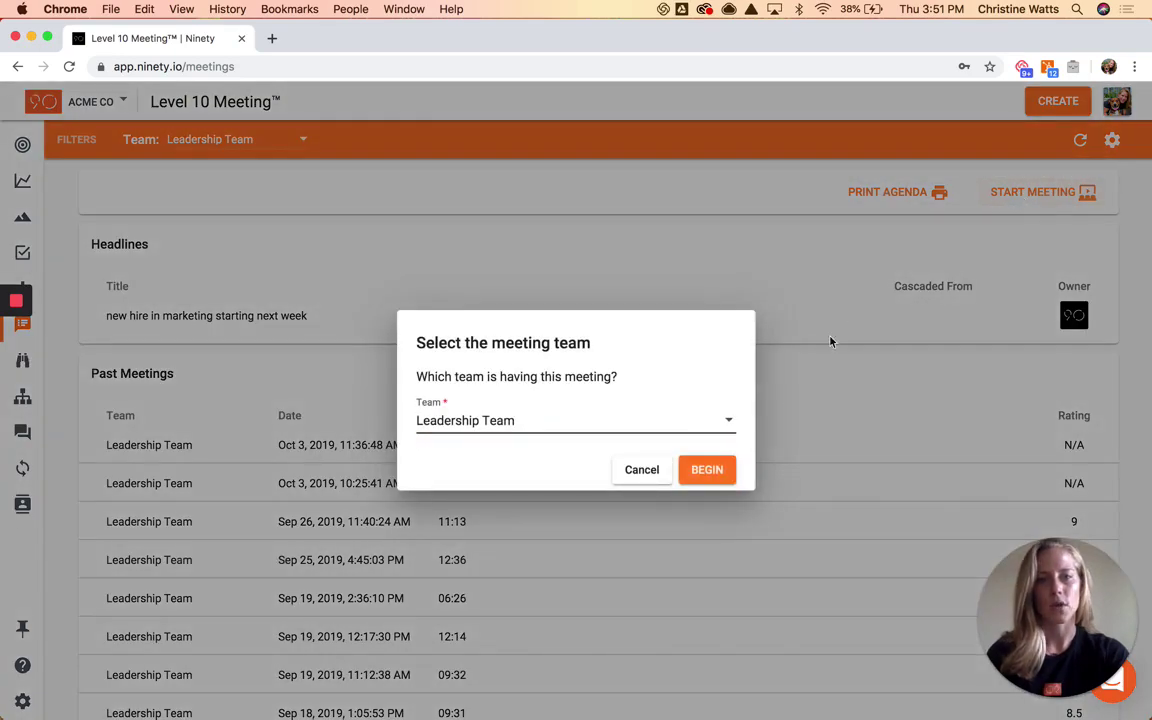
left_click(707, 470)
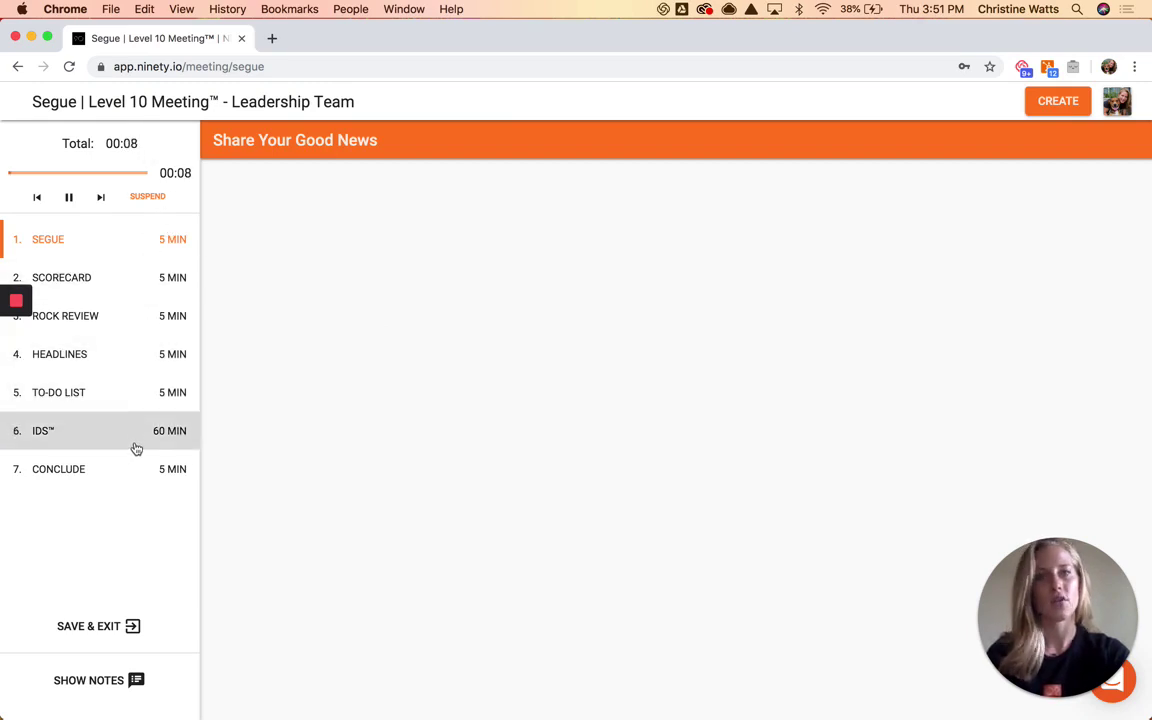
- Jump to Rock Review, then continue to Headlines showing the new-hire-in-marketing headline
left_click(141, 316)
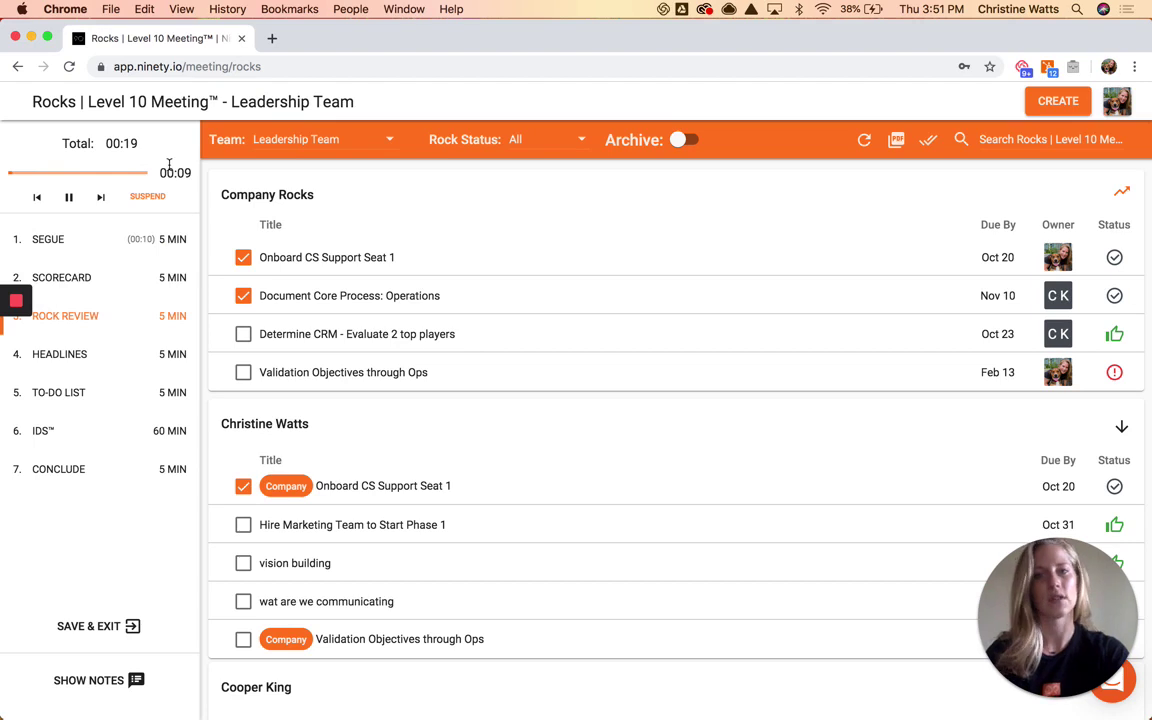
left_click(118, 360)
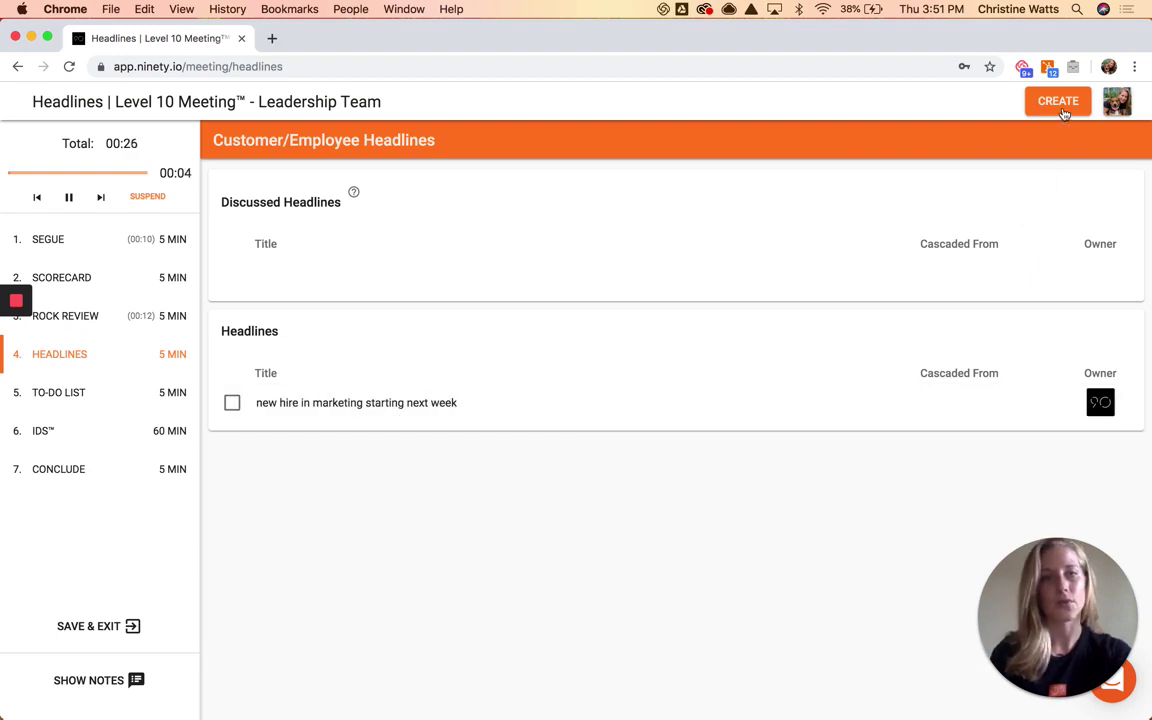
- Cascade the new-hire headline to Marketing - industrial and Mkting - other team, dropping Leadership Team
left_click(507, 410)
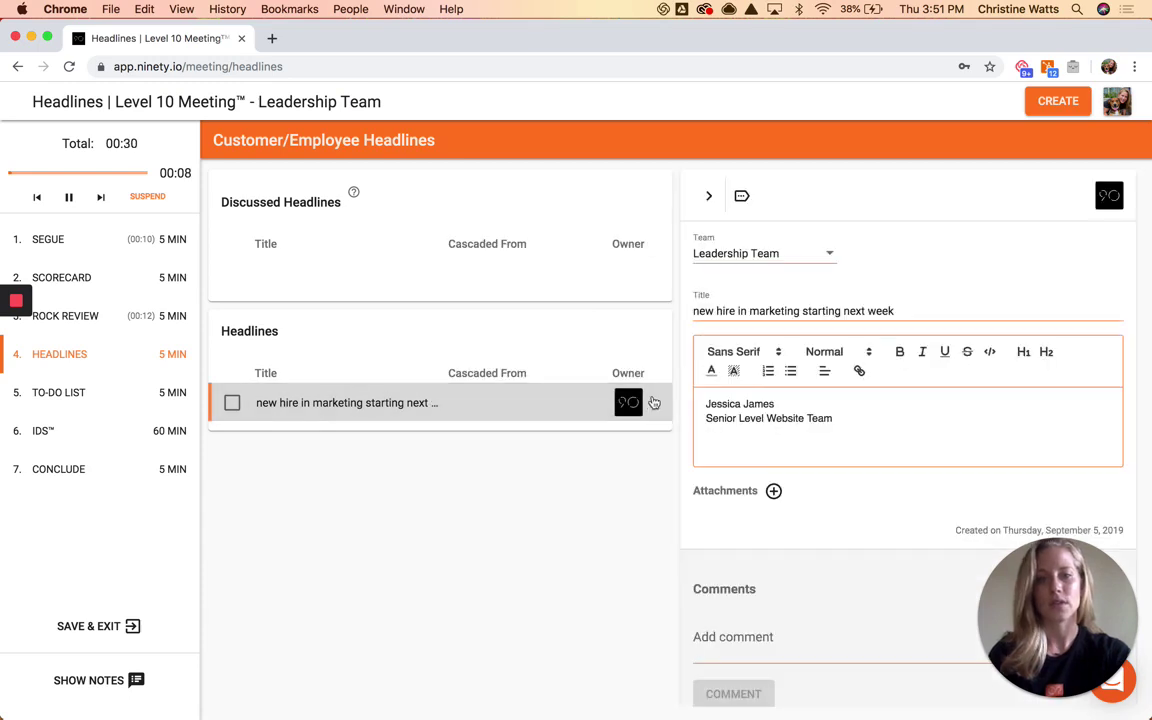
left_click(742, 197)
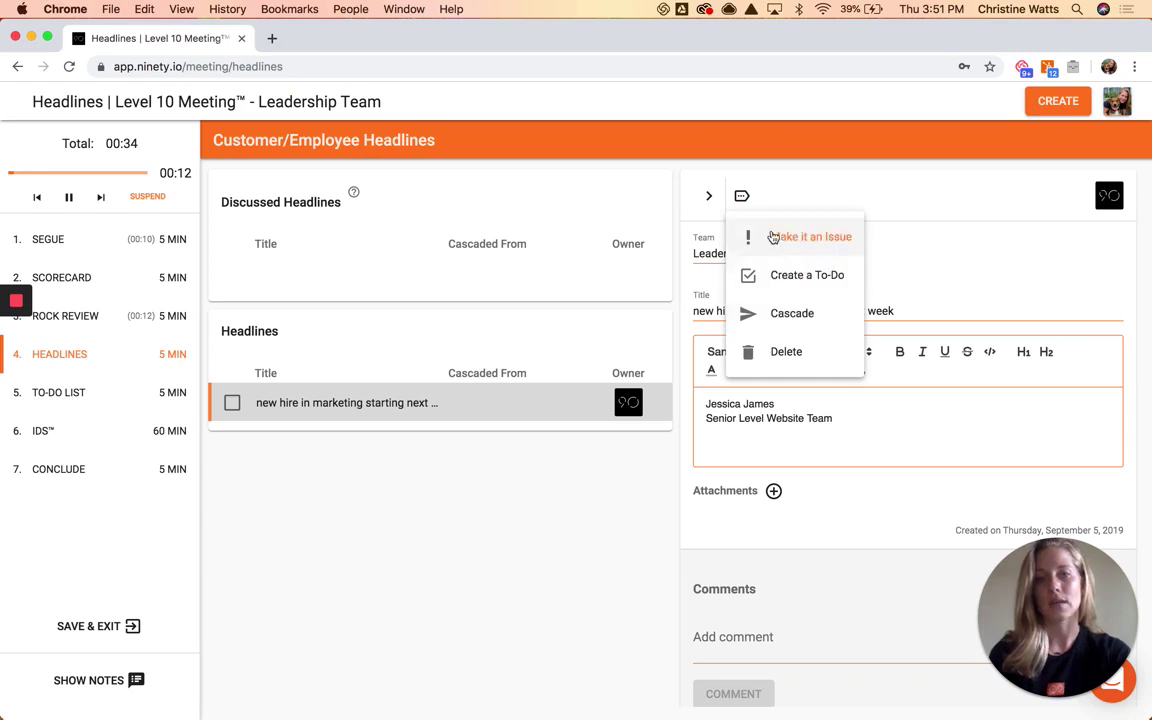
left_click(786, 318)
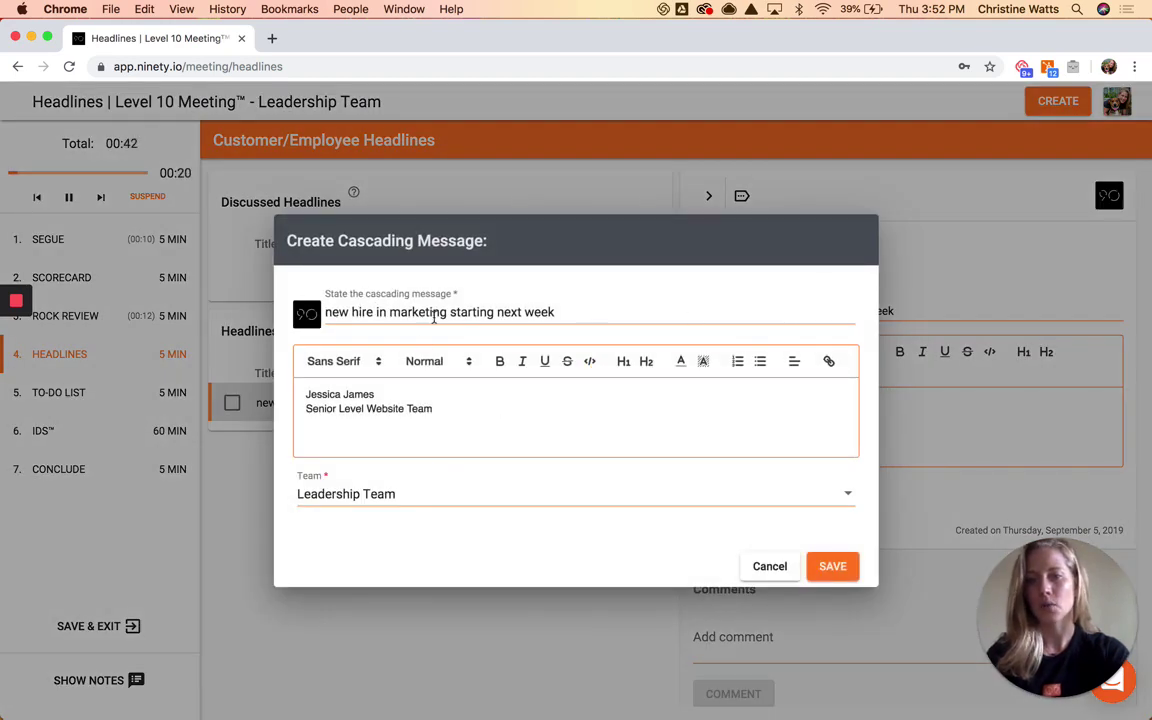
left_click(386, 495)
left_click(368, 537)
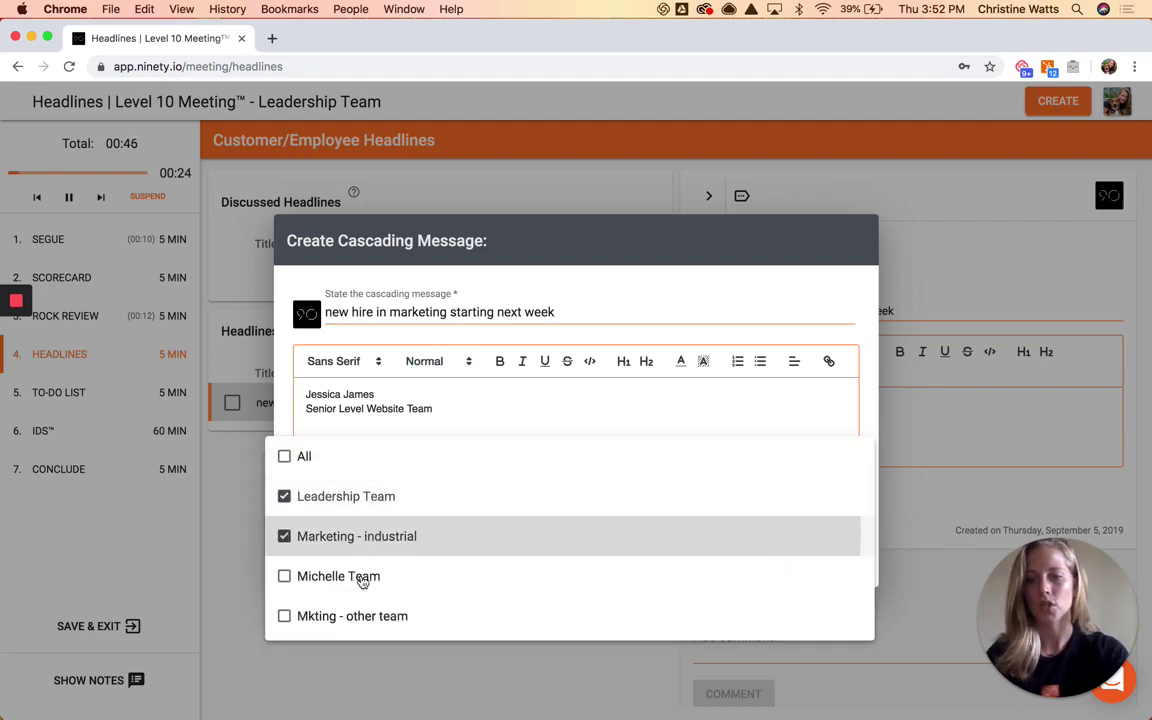
left_click(355, 615)
left_click(345, 496)
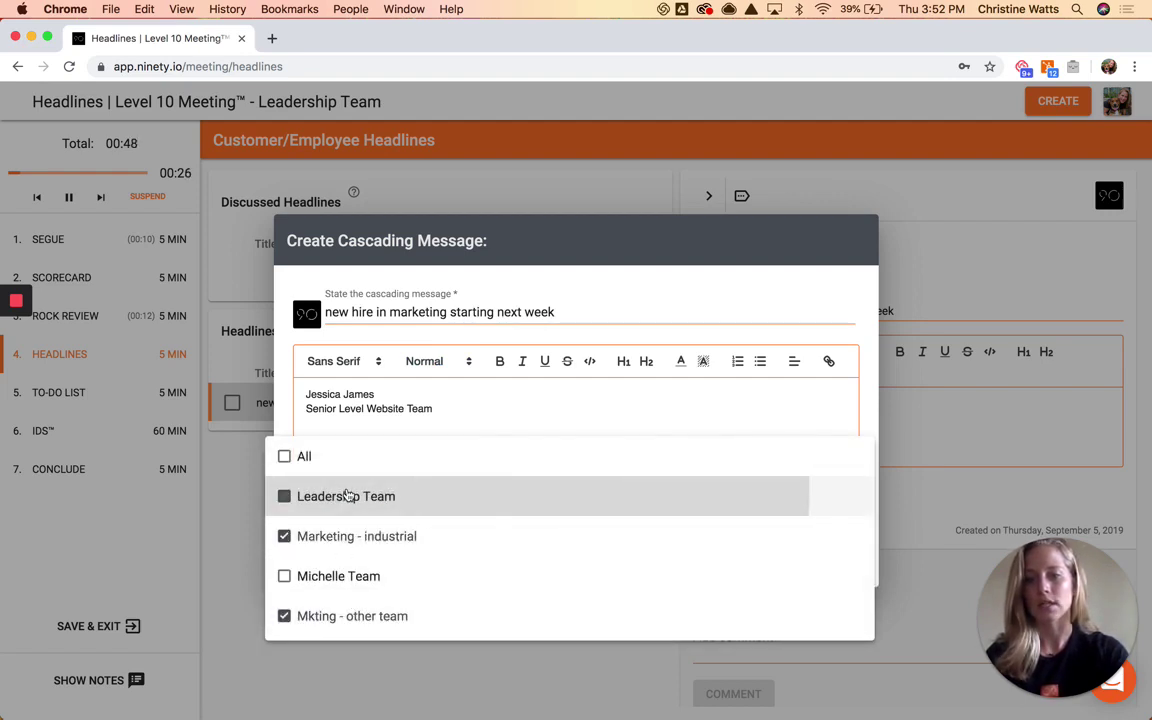
left_click(412, 403)
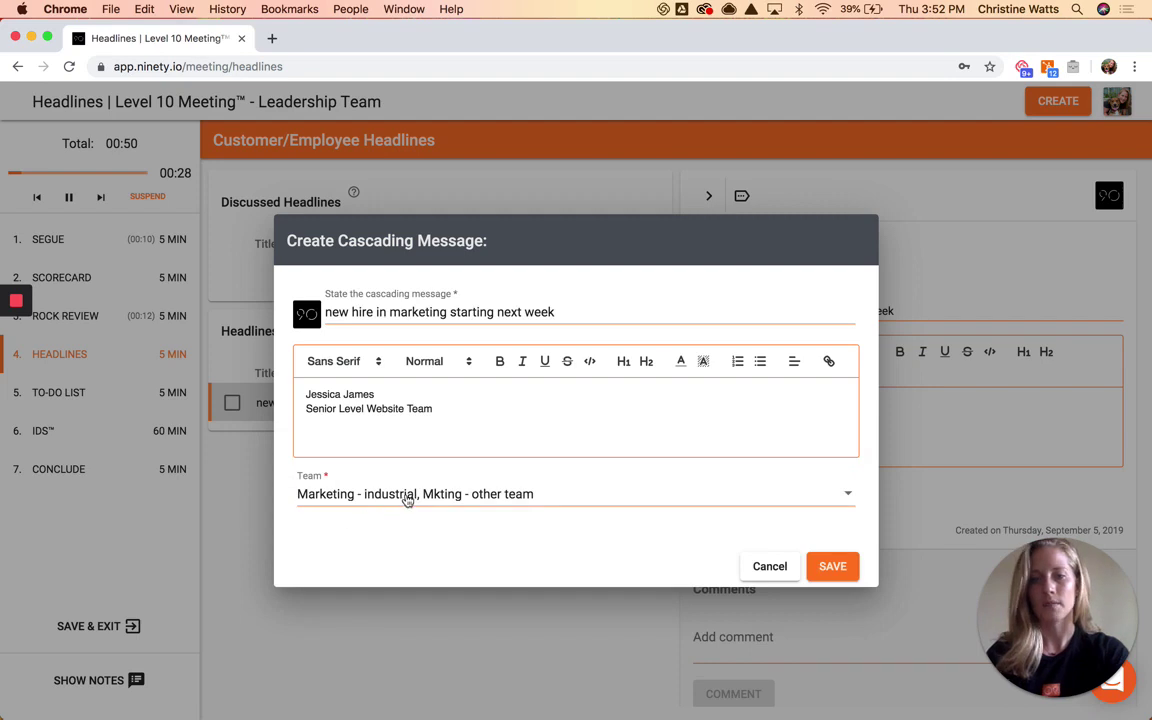
left_click(830, 566)
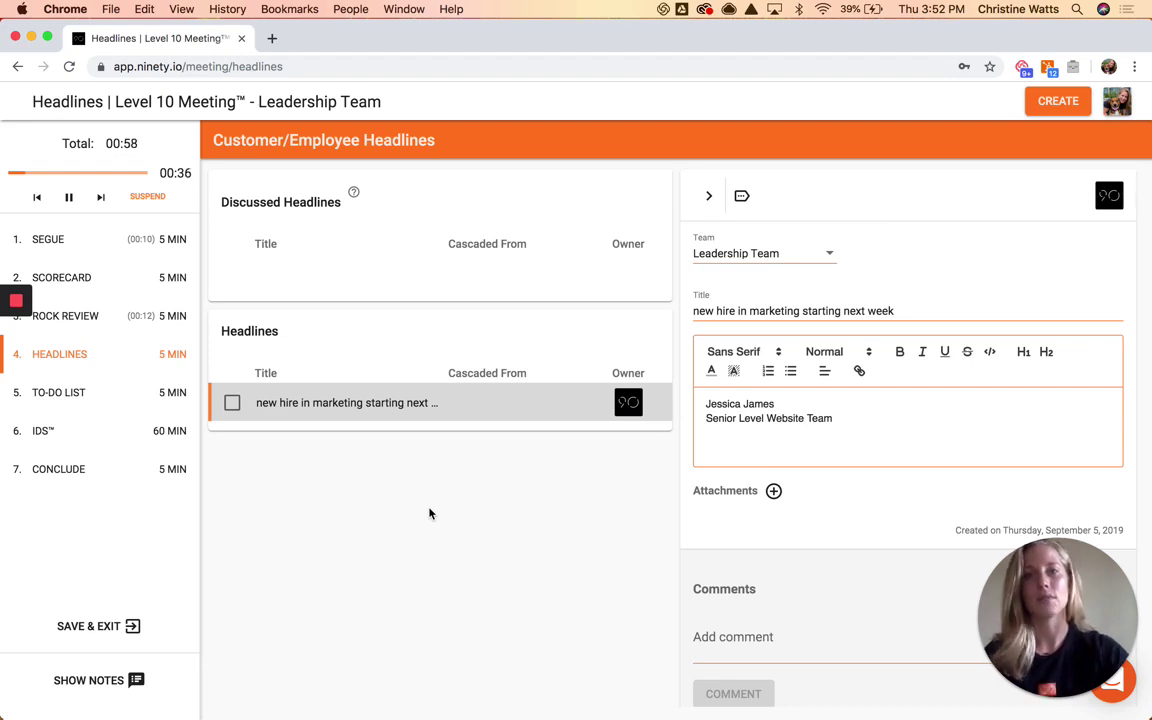
- Move the new-hire headline to Discussed Headlines and advance the meeting to IDS
left_click(708, 195)
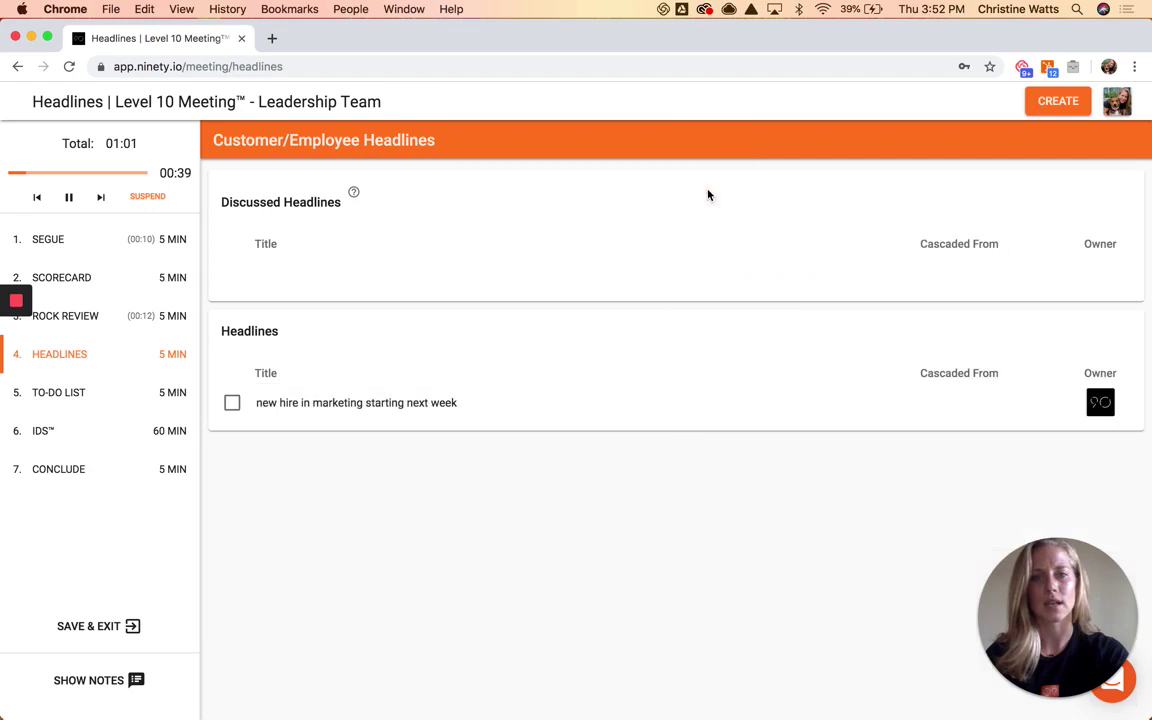
left_click(232, 404)
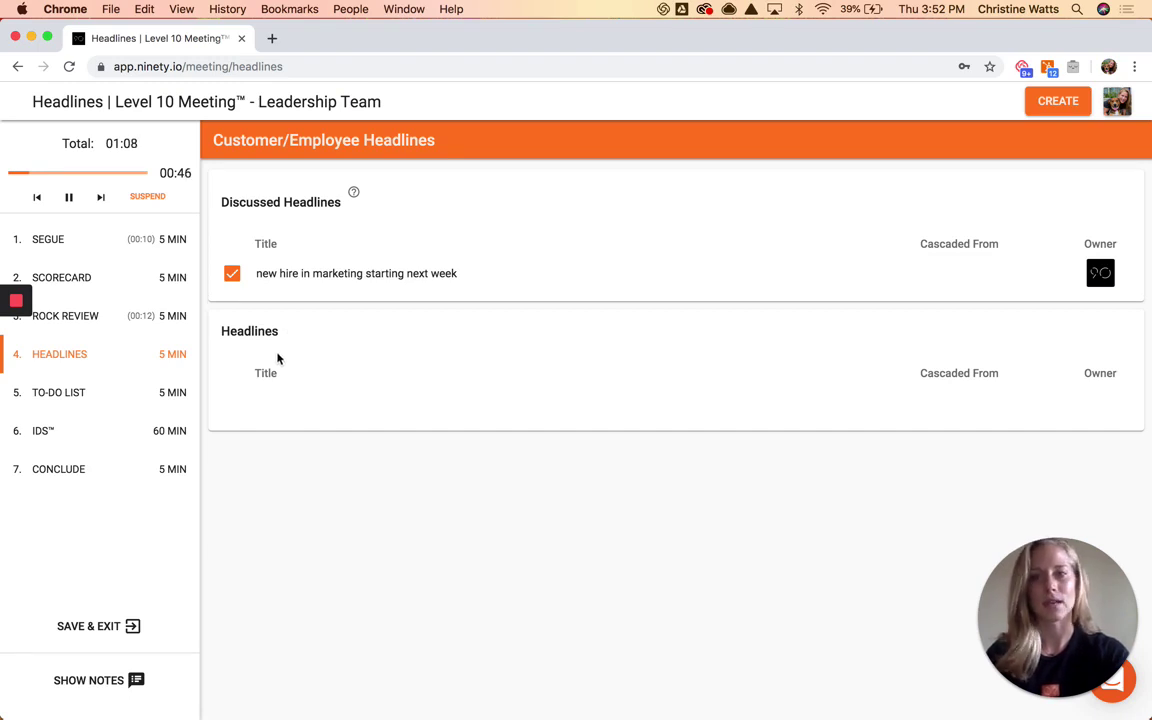
left_click(135, 441)
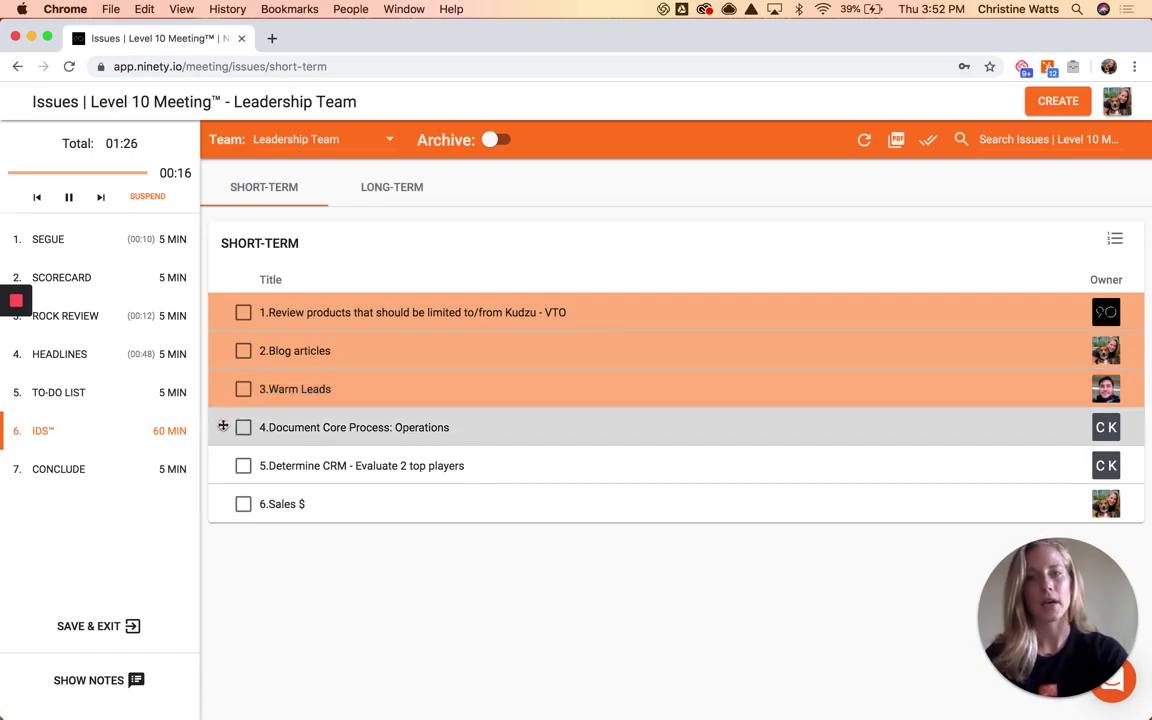
- Try dragging Document Core Process: Operations upward and check Warm Leads' actions, changing nothing
mouse_move(221, 426)
left_mouse_down()
mouse_move(237, 329)
mouse_move(226, 425)
left_mouse_up()
right_click(410, 390)
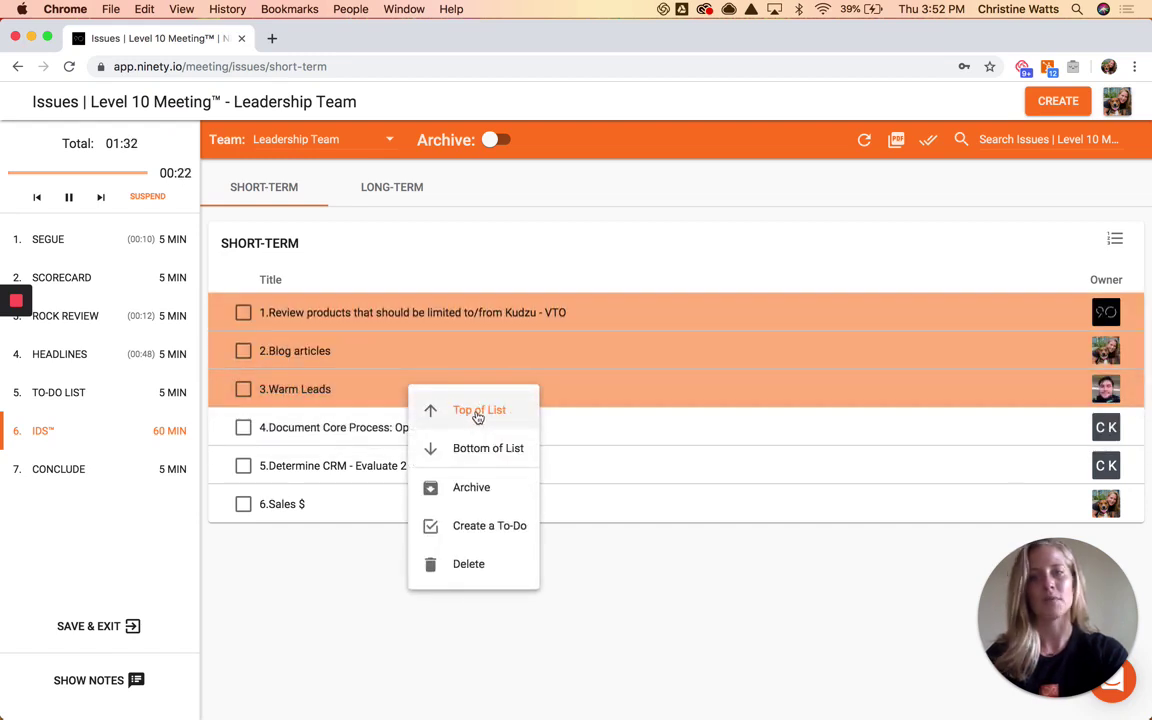
left_click(648, 277)
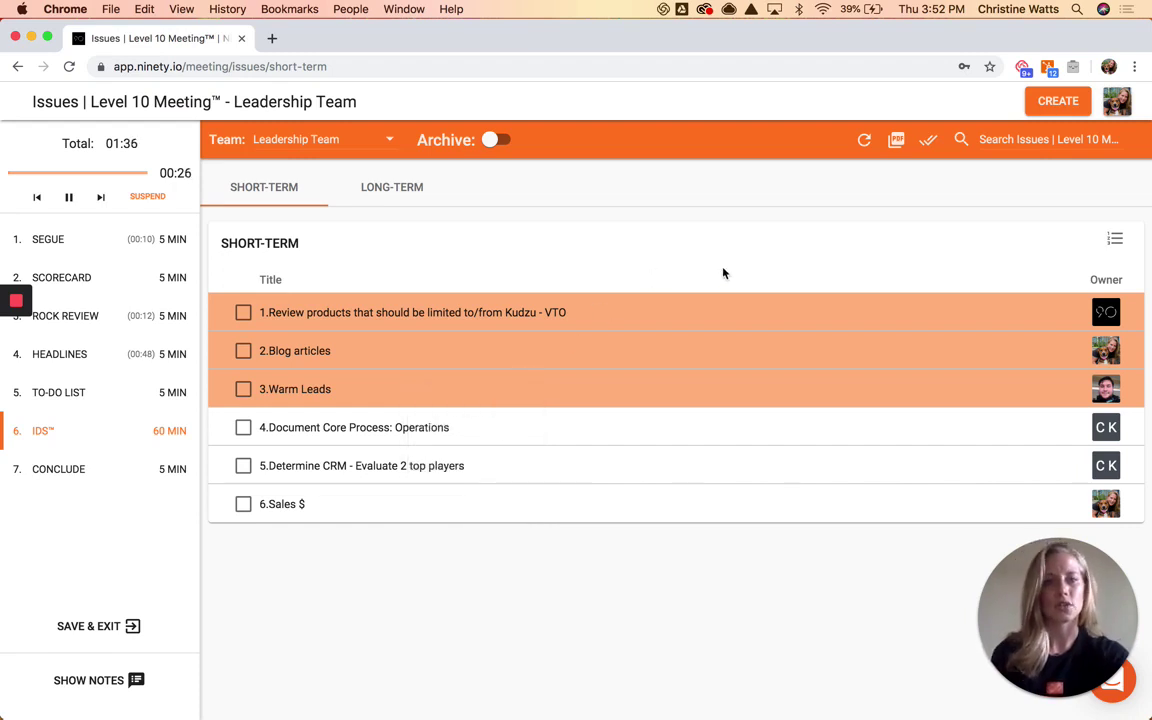
- Rank Document Core Process: Operations, Blog articles and Warm Leads as the top three issues
left_click(1115, 249)
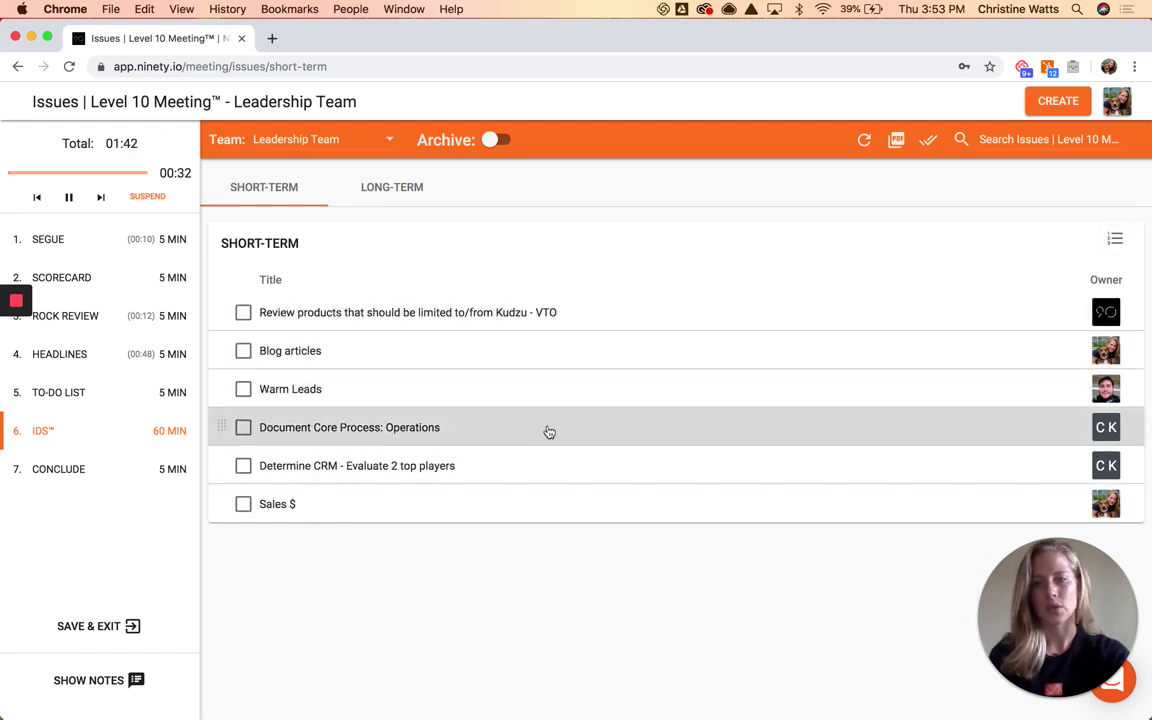
left_click(407, 430)
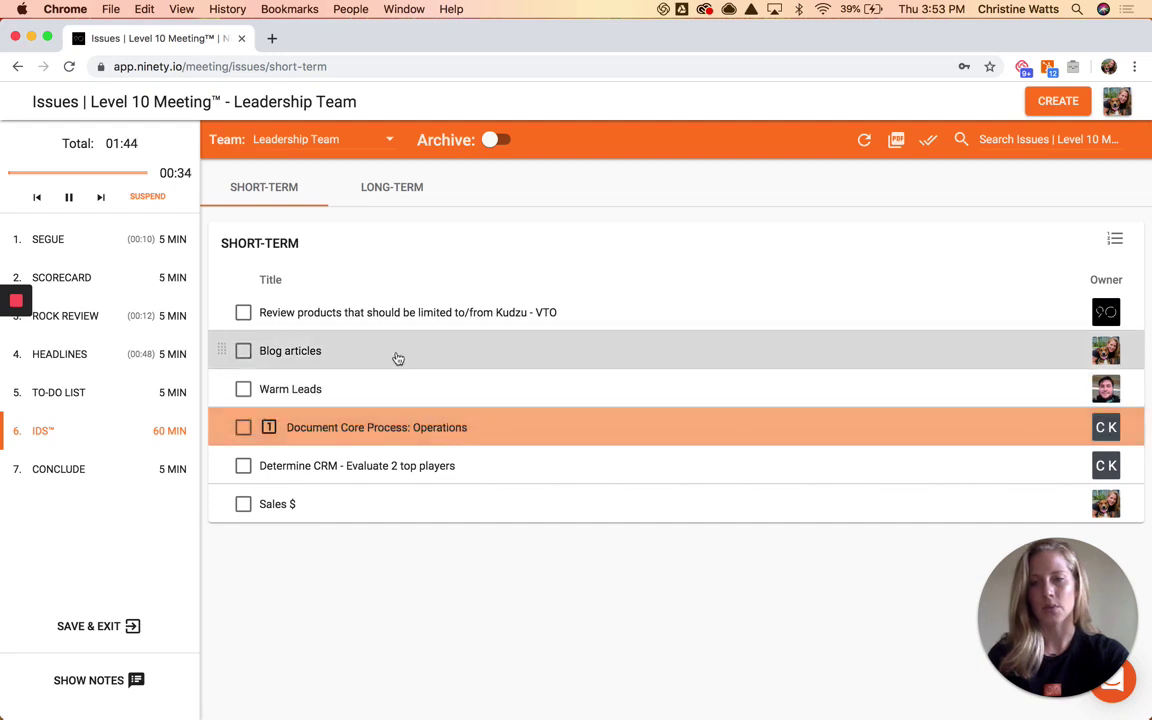
left_click(396, 354)
left_click(386, 397)
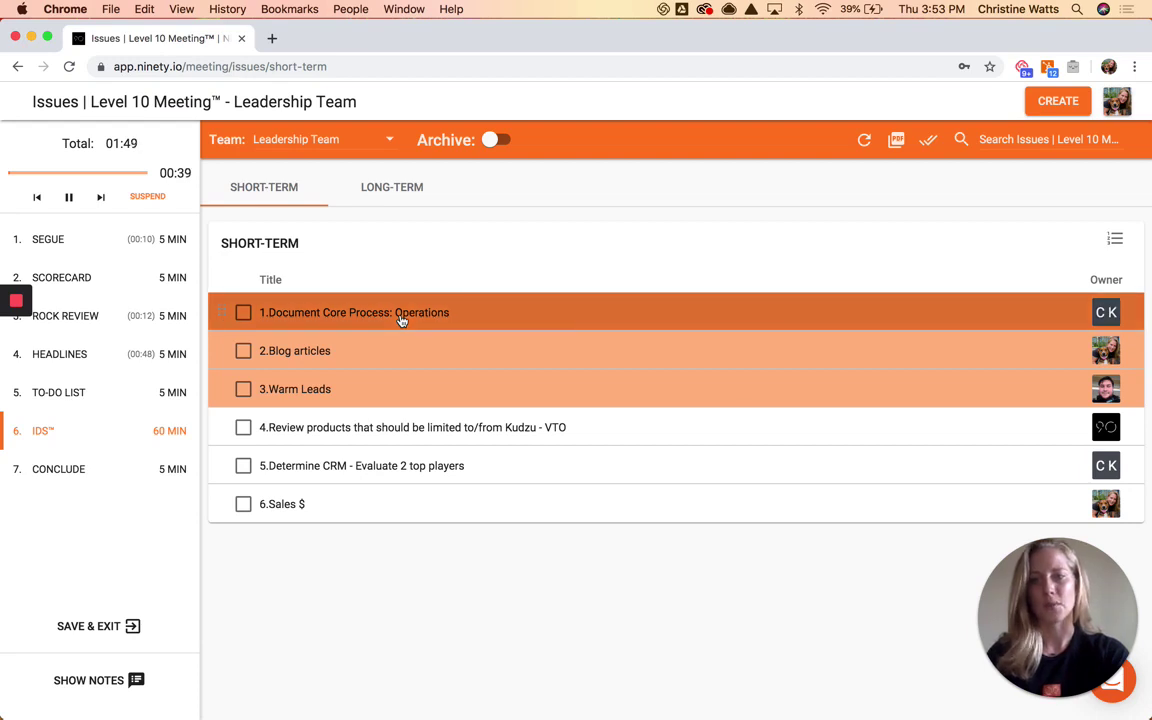
left_click(400, 318)
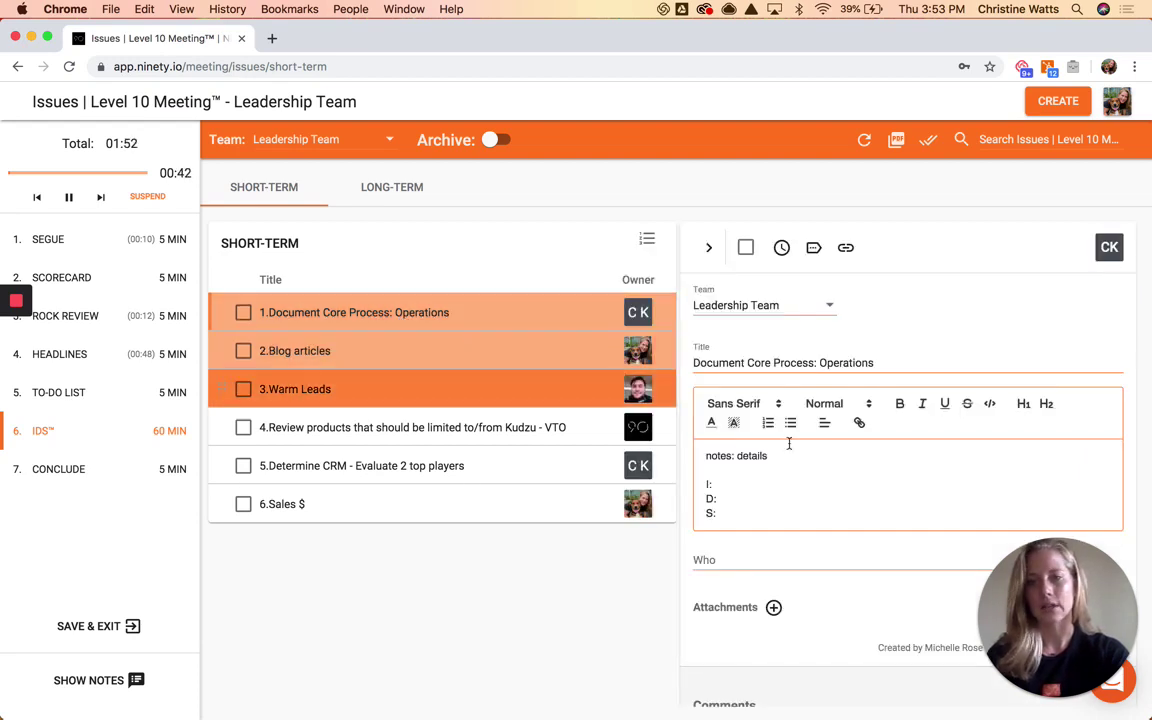
- Start a new to-do from the Document Core Process: Operations issue via More actions
double_click(745, 456)
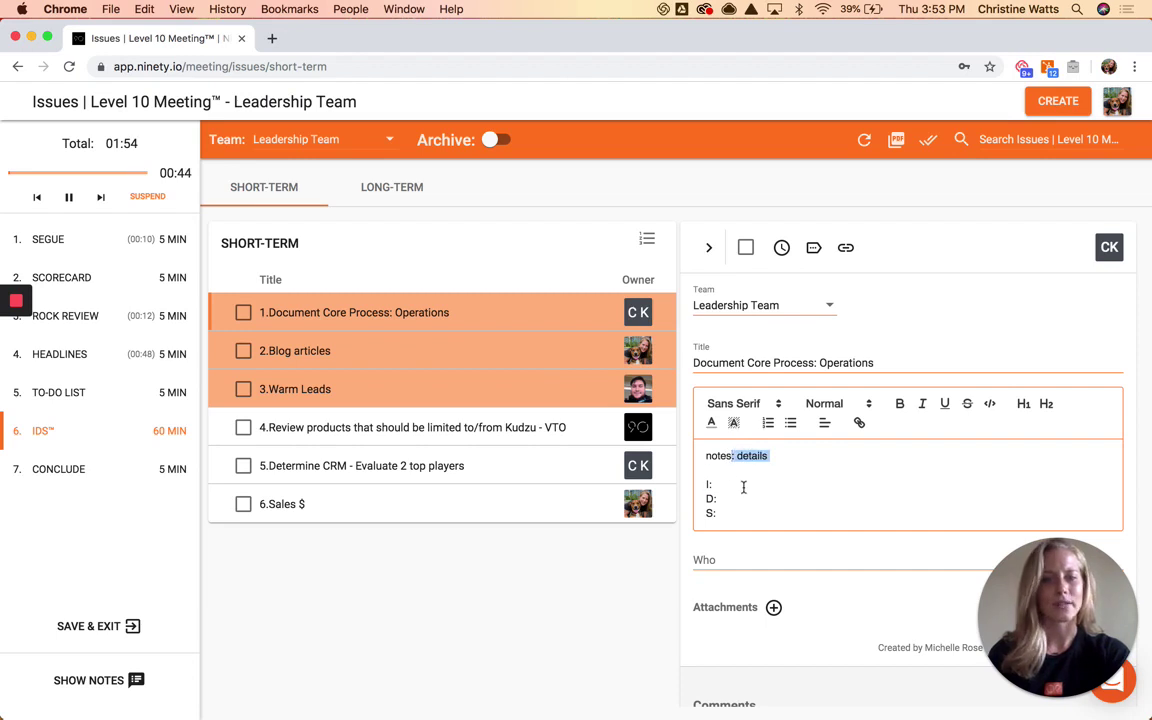
left_click(743, 486)
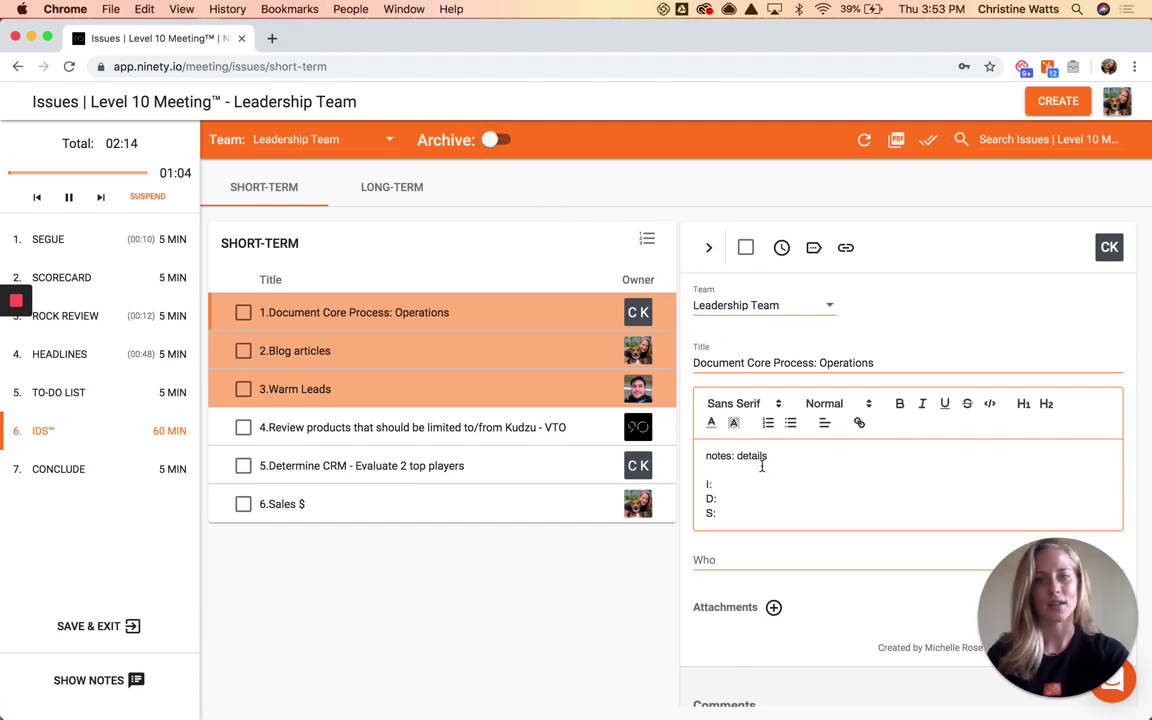
left_click(814, 252)
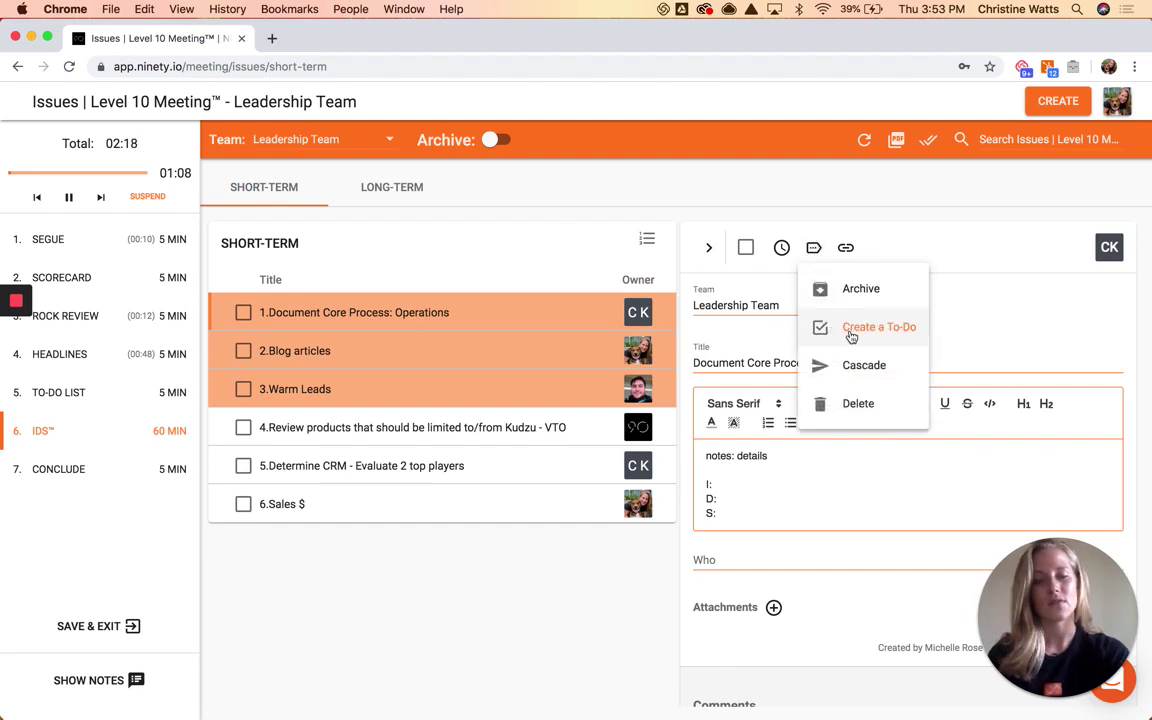
left_click(760, 468)
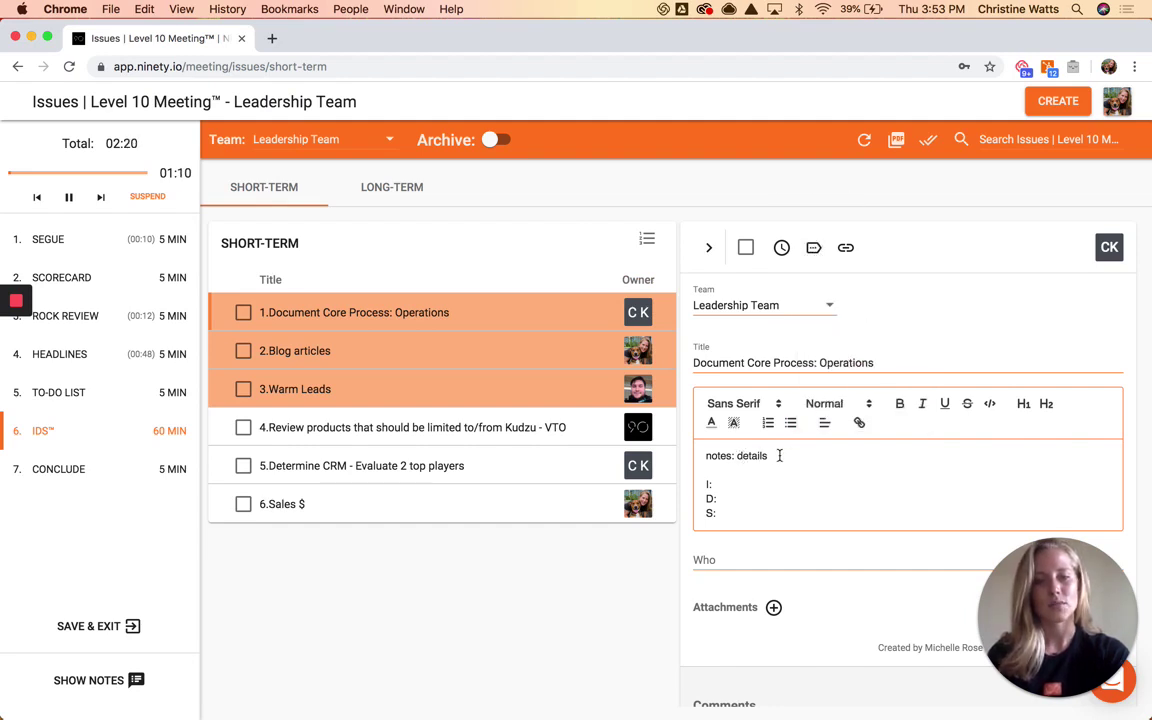
left_click(814, 251)
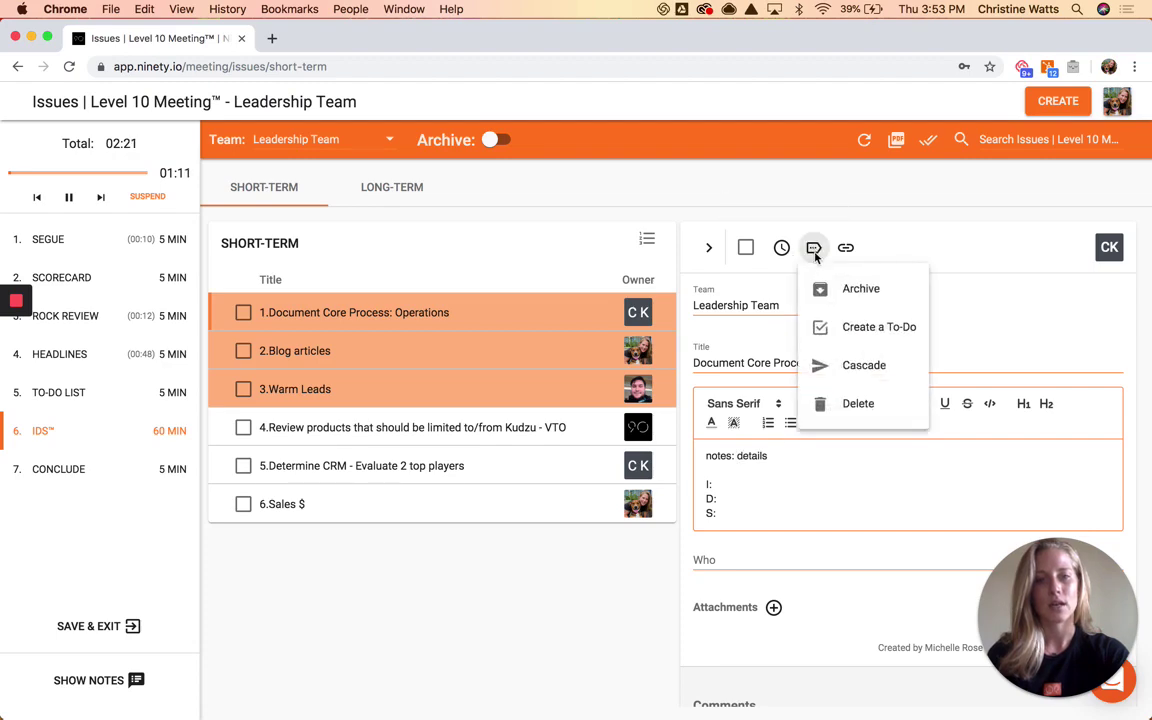
left_click(836, 328)
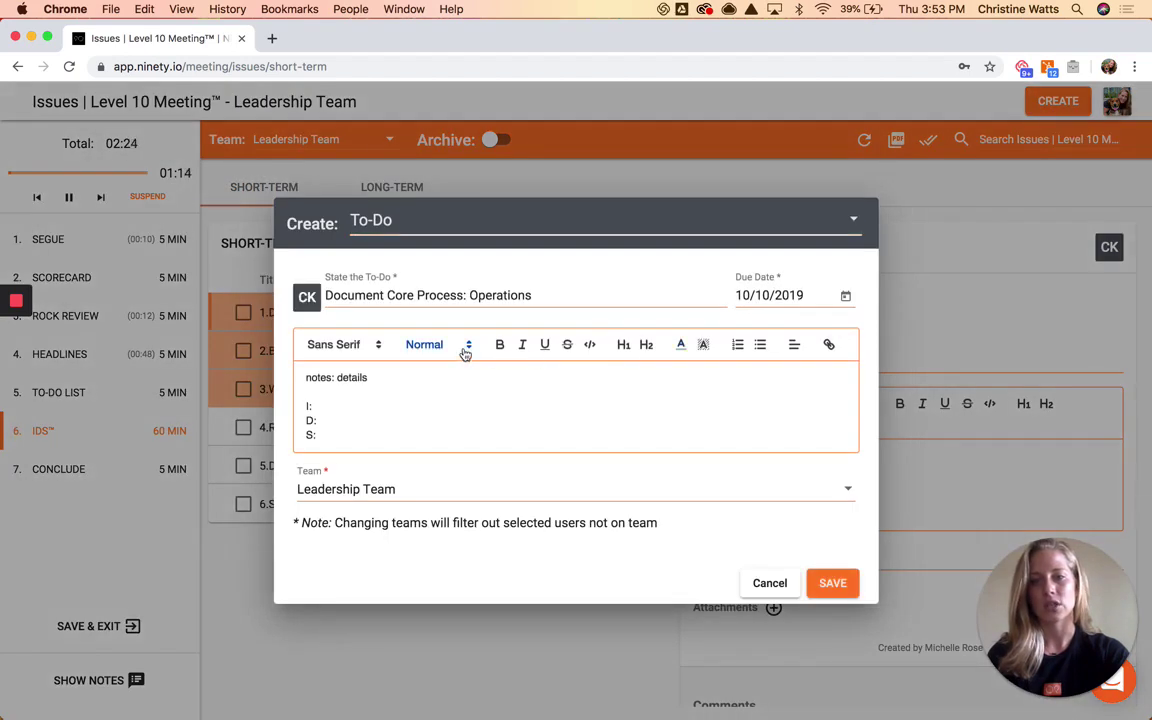
- Assign the to-do to two other team members and restore the colon in its title
left_click(309, 299)
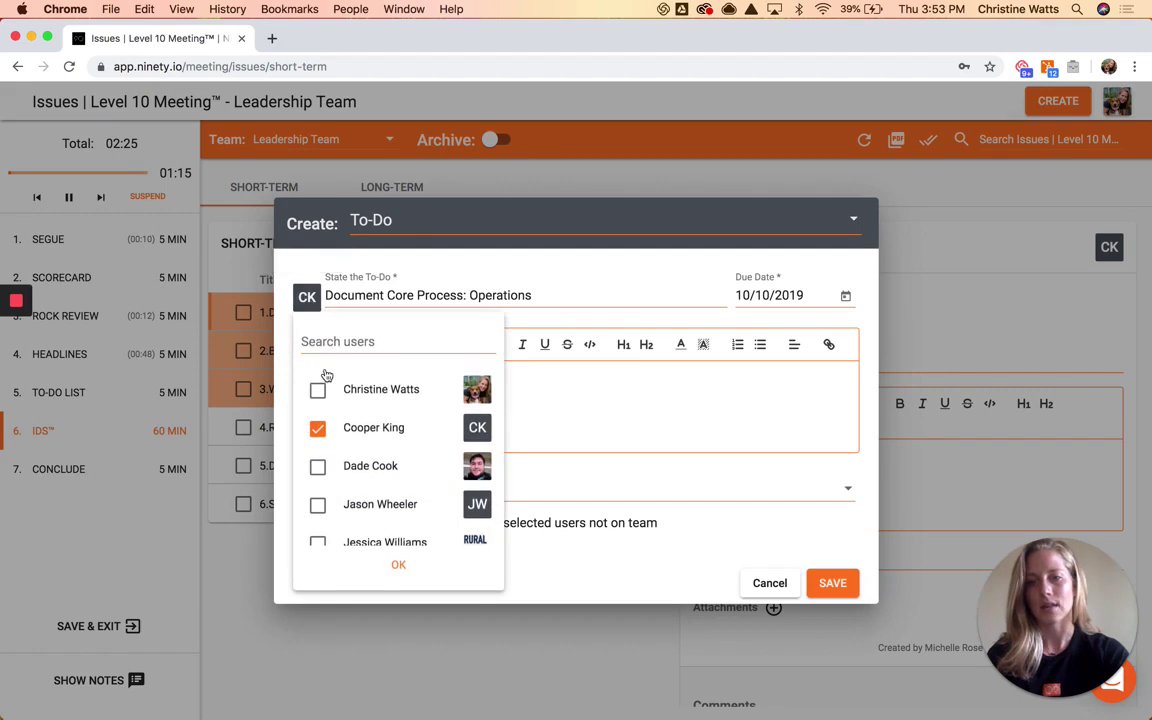
left_click(317, 466)
left_click(318, 508)
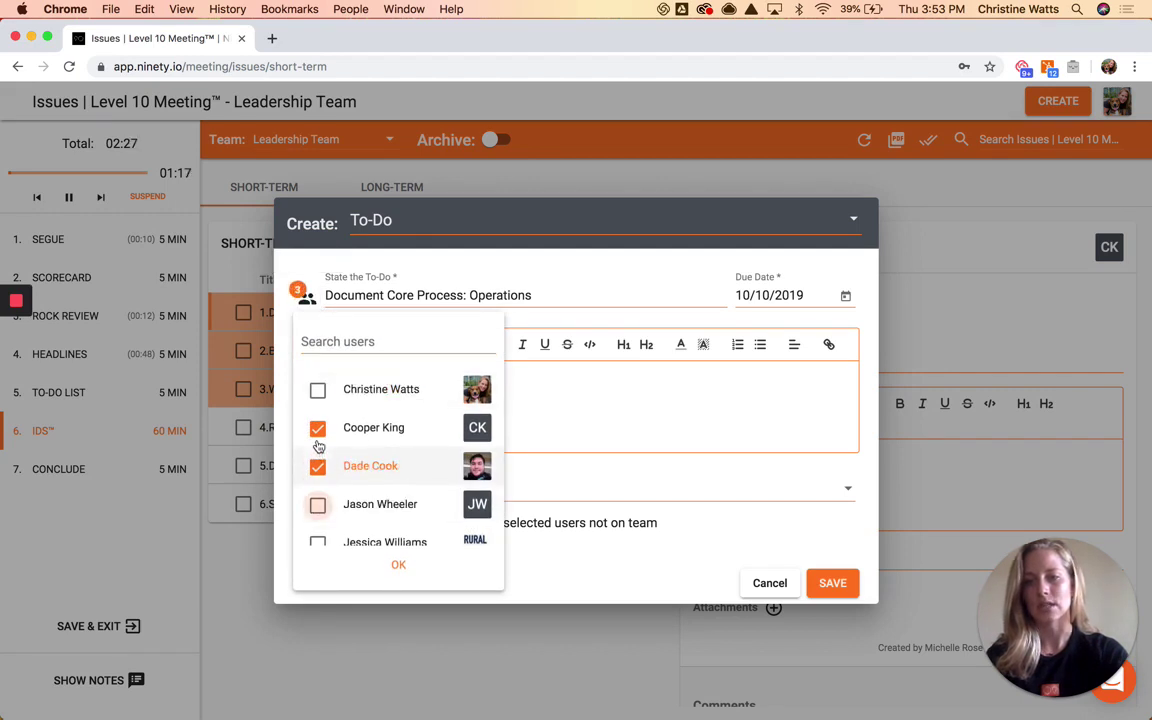
left_click(317, 428)
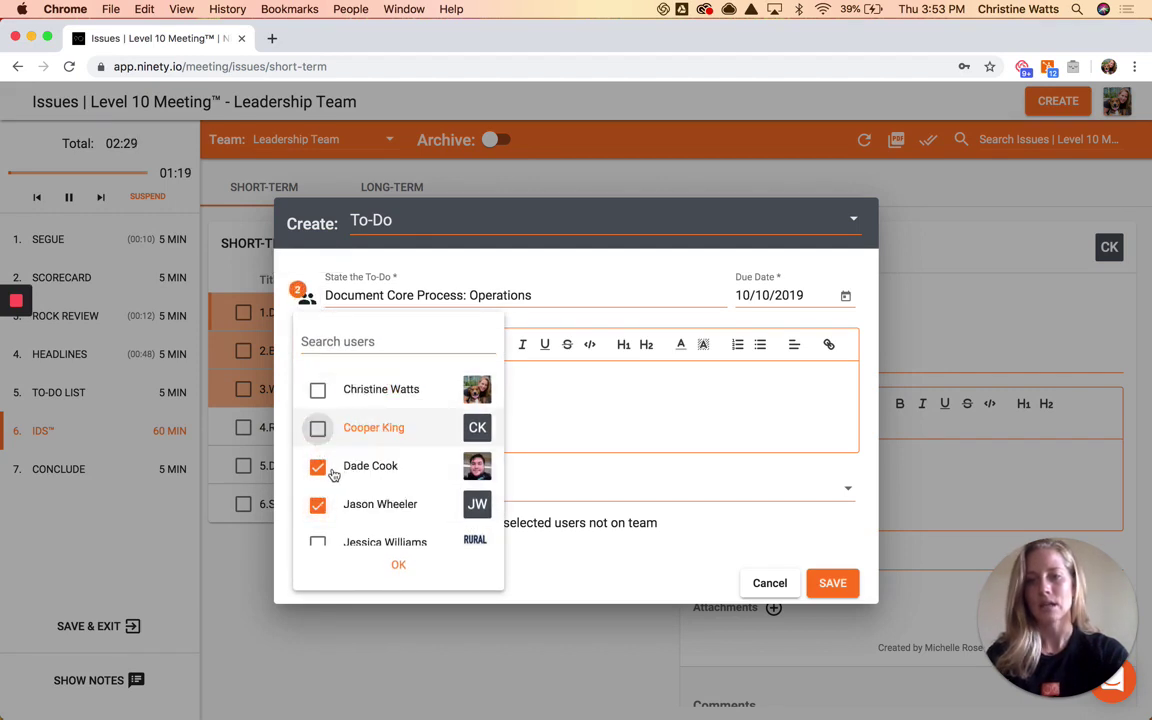
left_click(414, 566)
left_click(466, 297)
type(":")
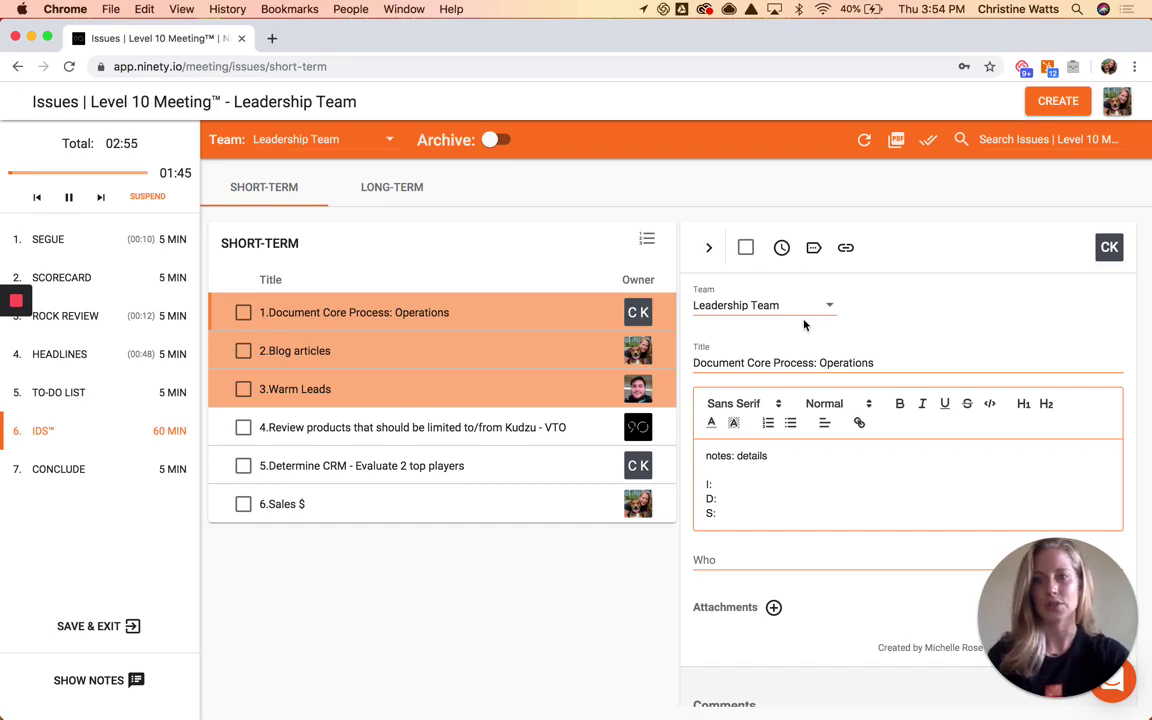
- Mark Document Core Process: Operations, Blog articles and Warm Leads as solved
left_click(244, 314)
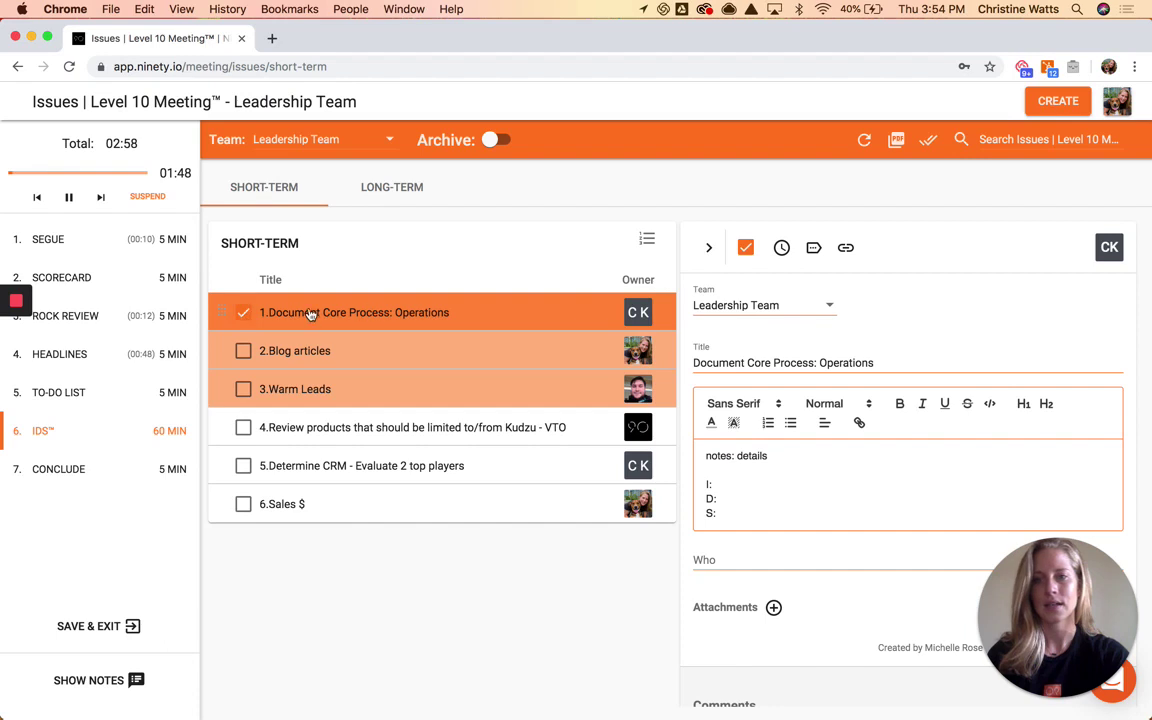
left_click(244, 356)
left_click(243, 390)
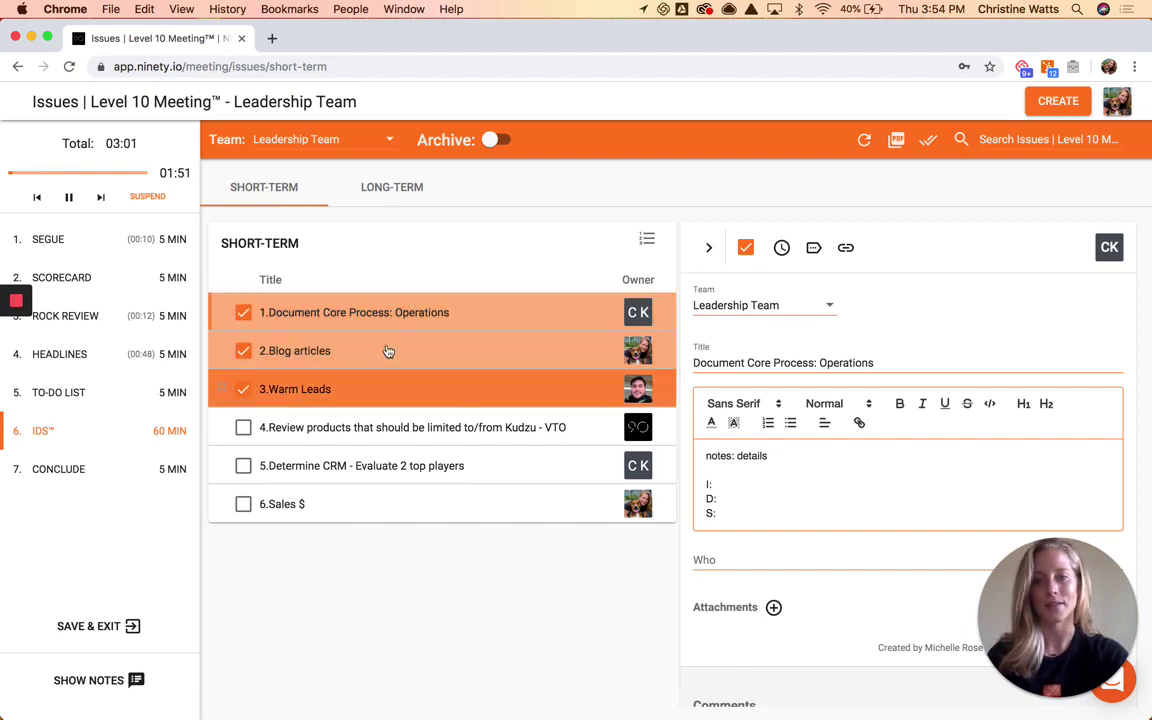
- Archive all completed issues and switch to the Archived Short-Term list
left_click(707, 246)
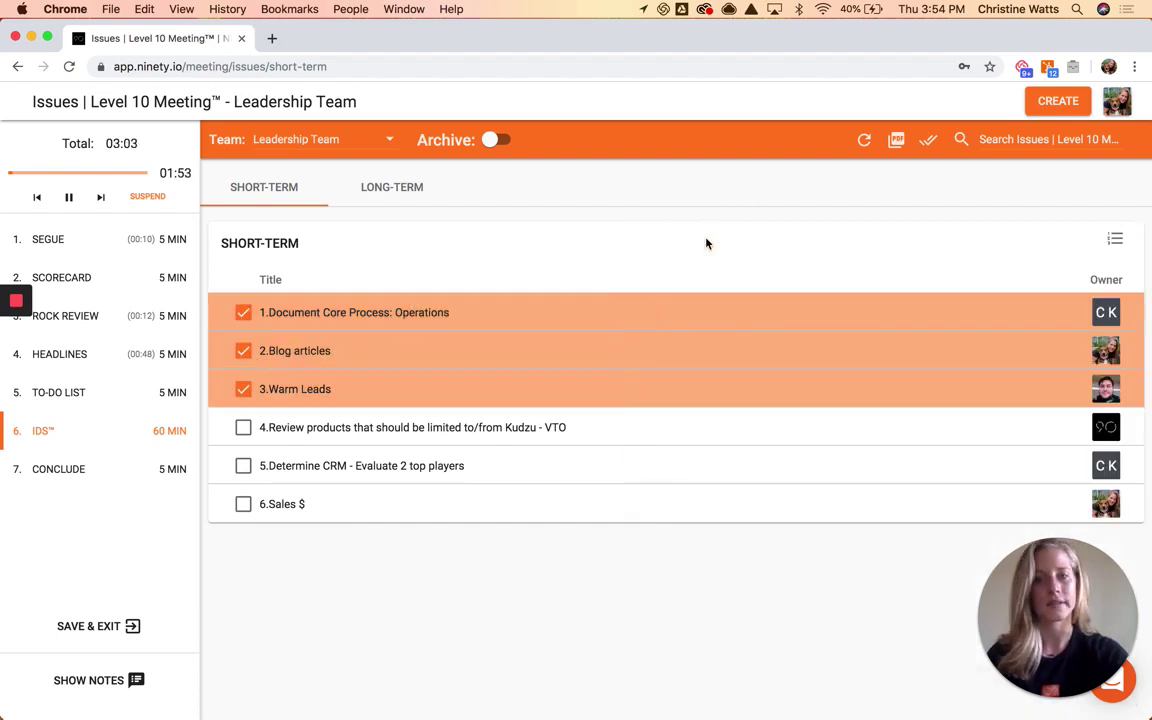
left_click(929, 143)
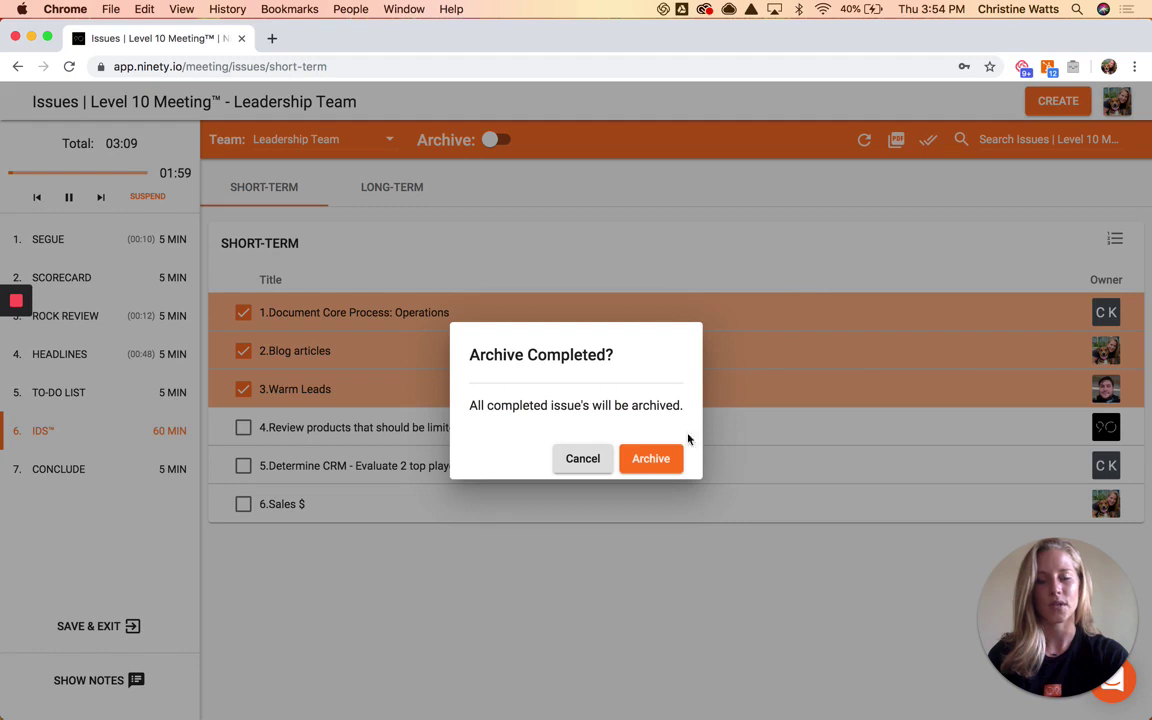
left_click(671, 458)
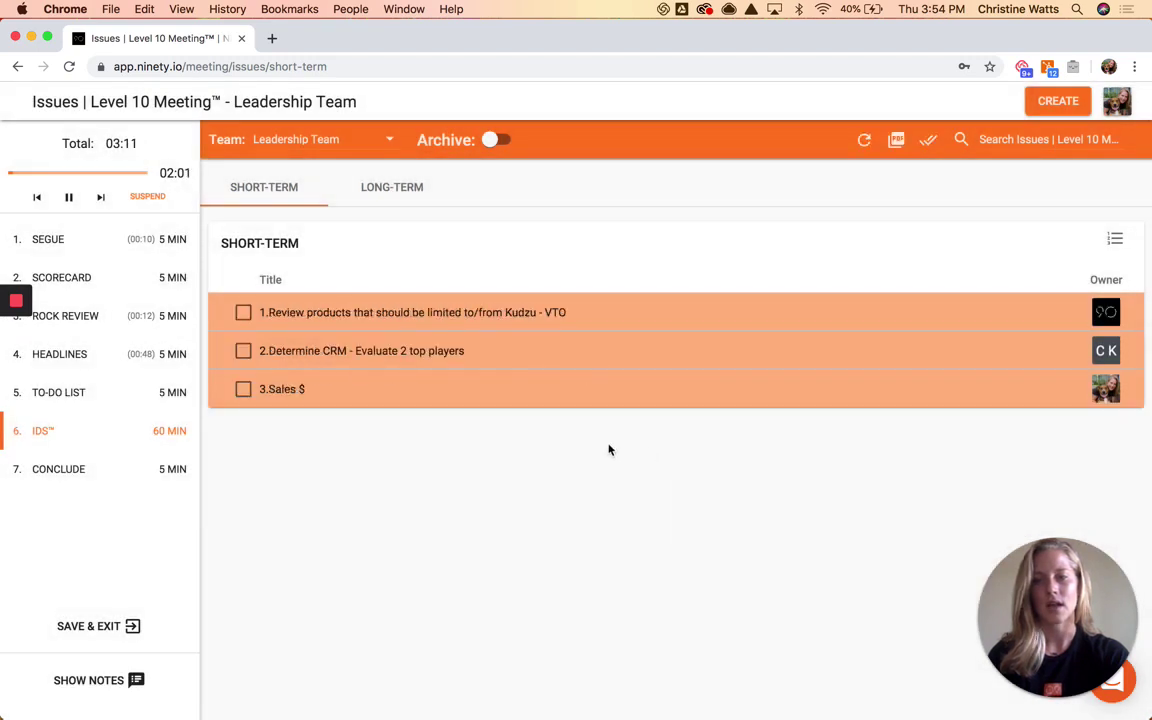
left_click(494, 140)
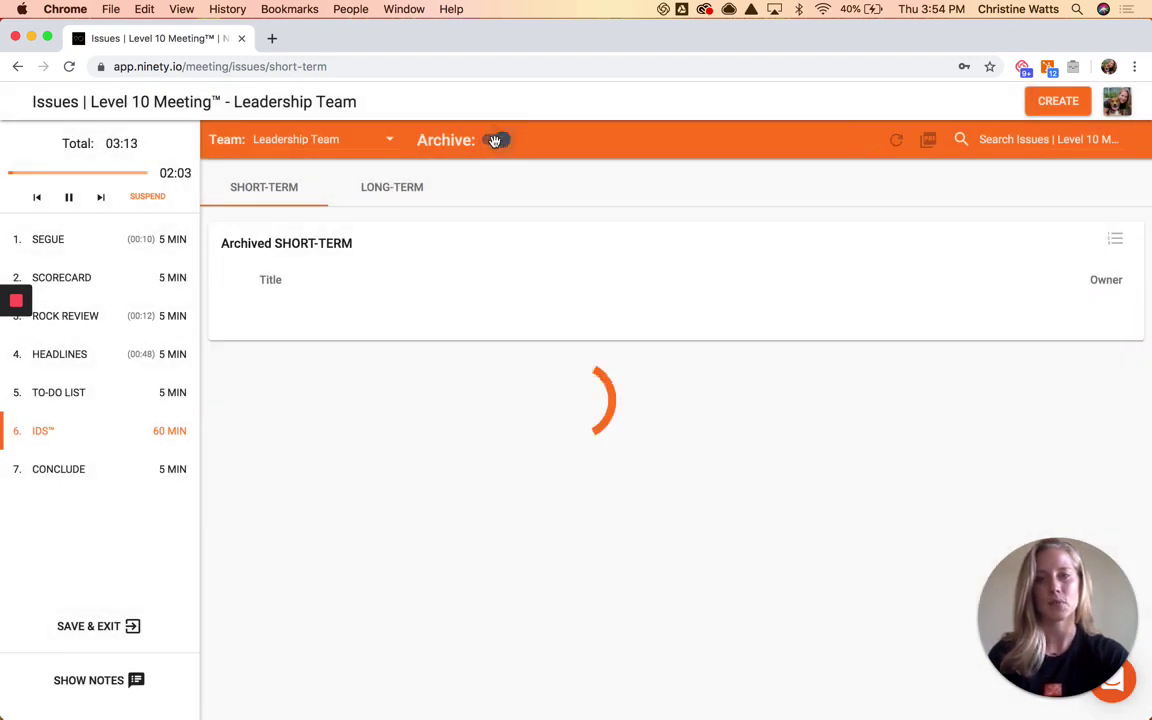